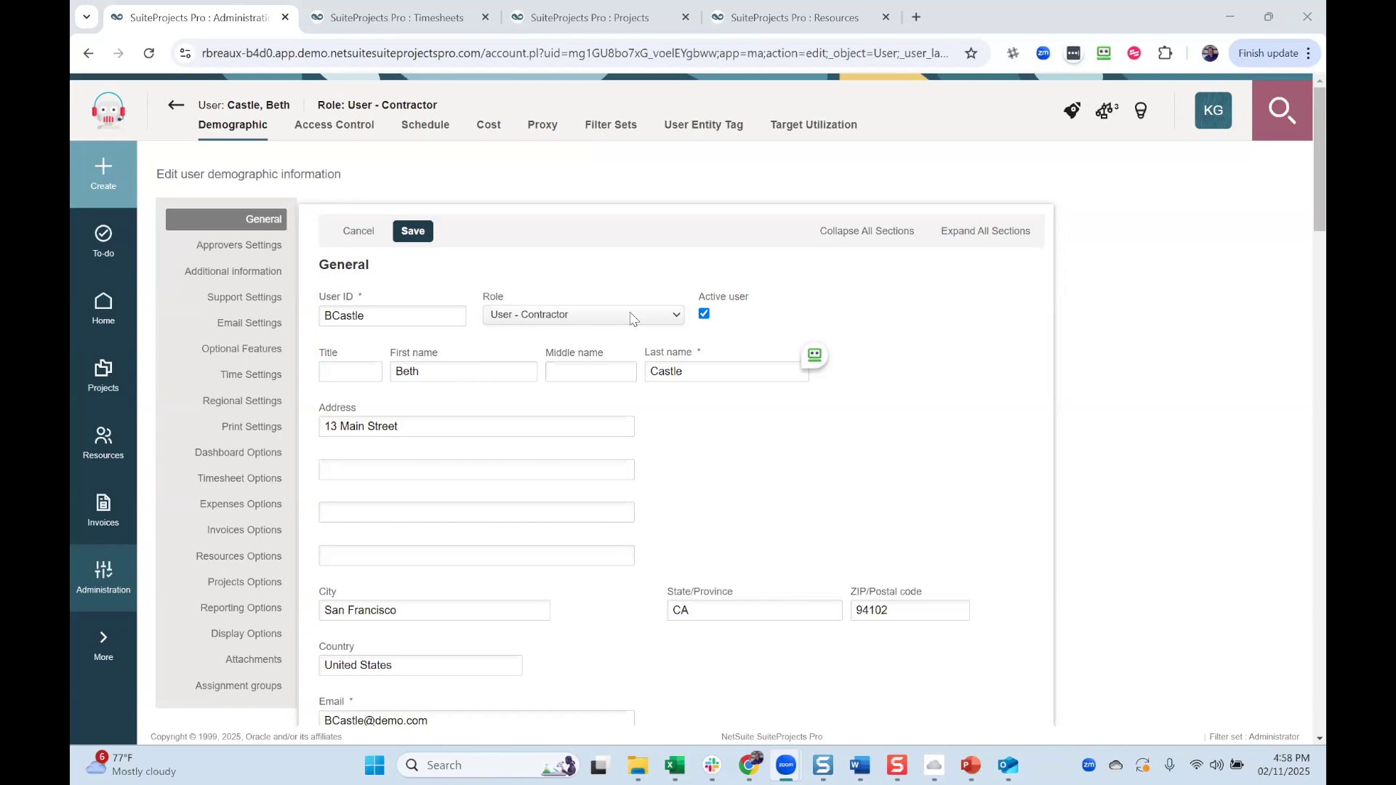
# Open the contractor's filter sets and select the assigned Booked/Assigned set.
pyautogui.click(616, 133)
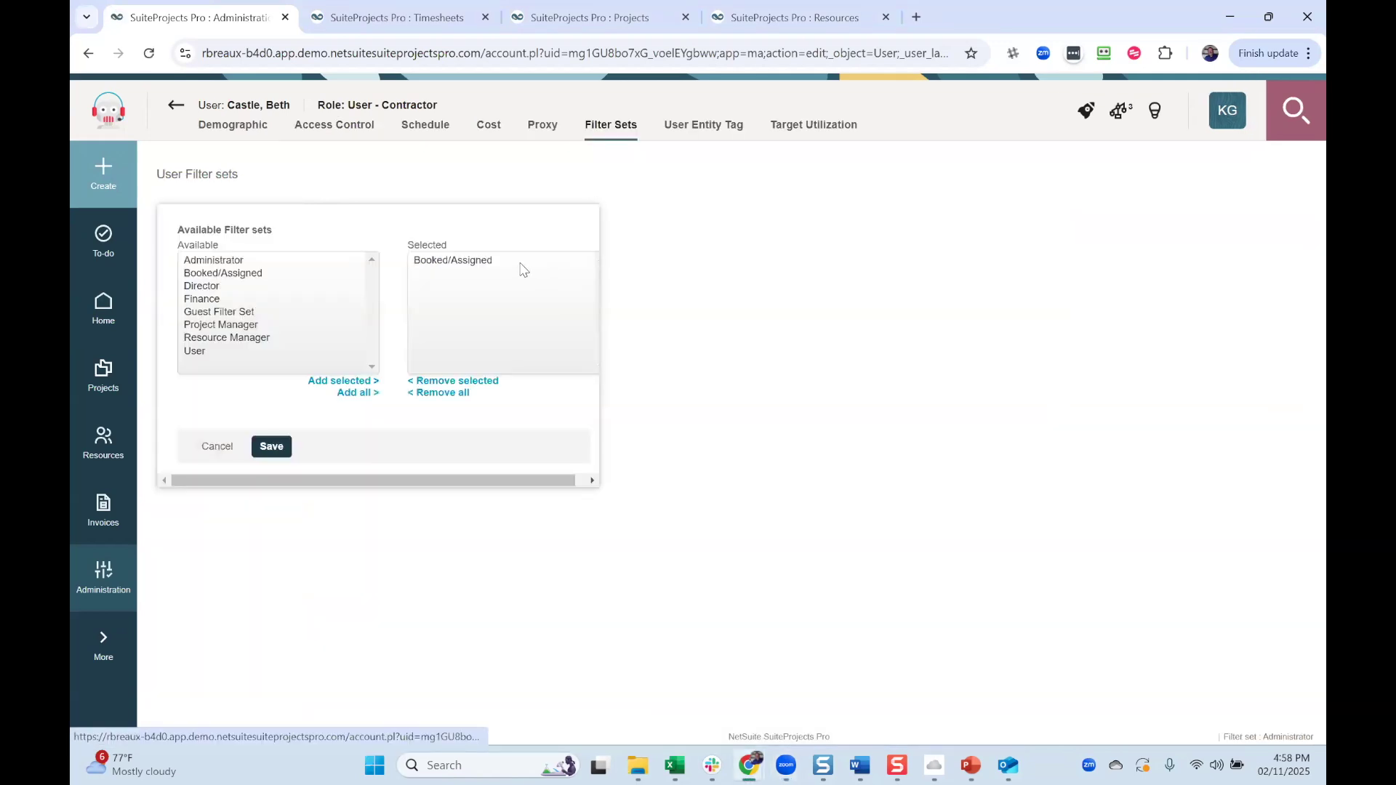
pyautogui.click(521, 263)
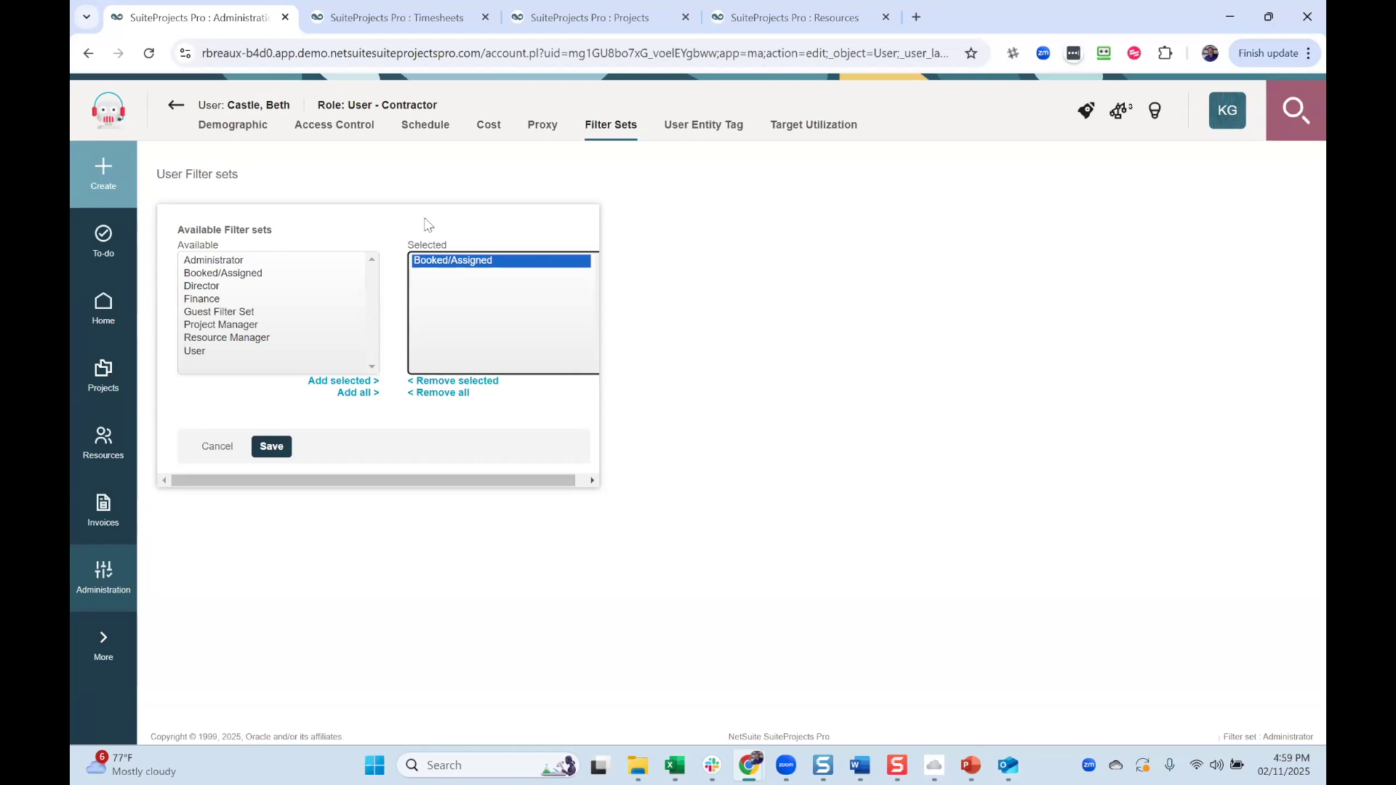
# Replace the contractor's application access selection with only Timesheets and Expenses.
pyautogui.click(346, 131)
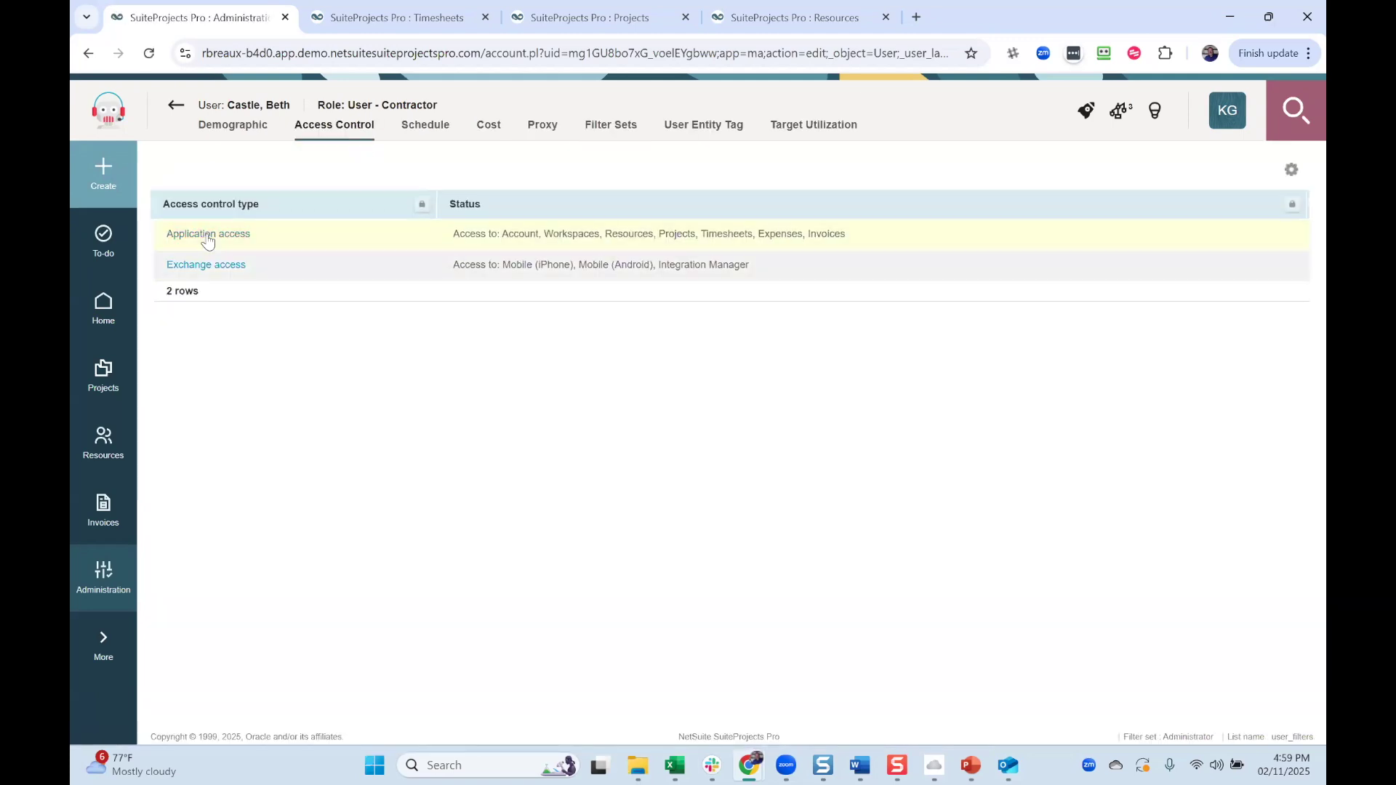
pyautogui.click(218, 236)
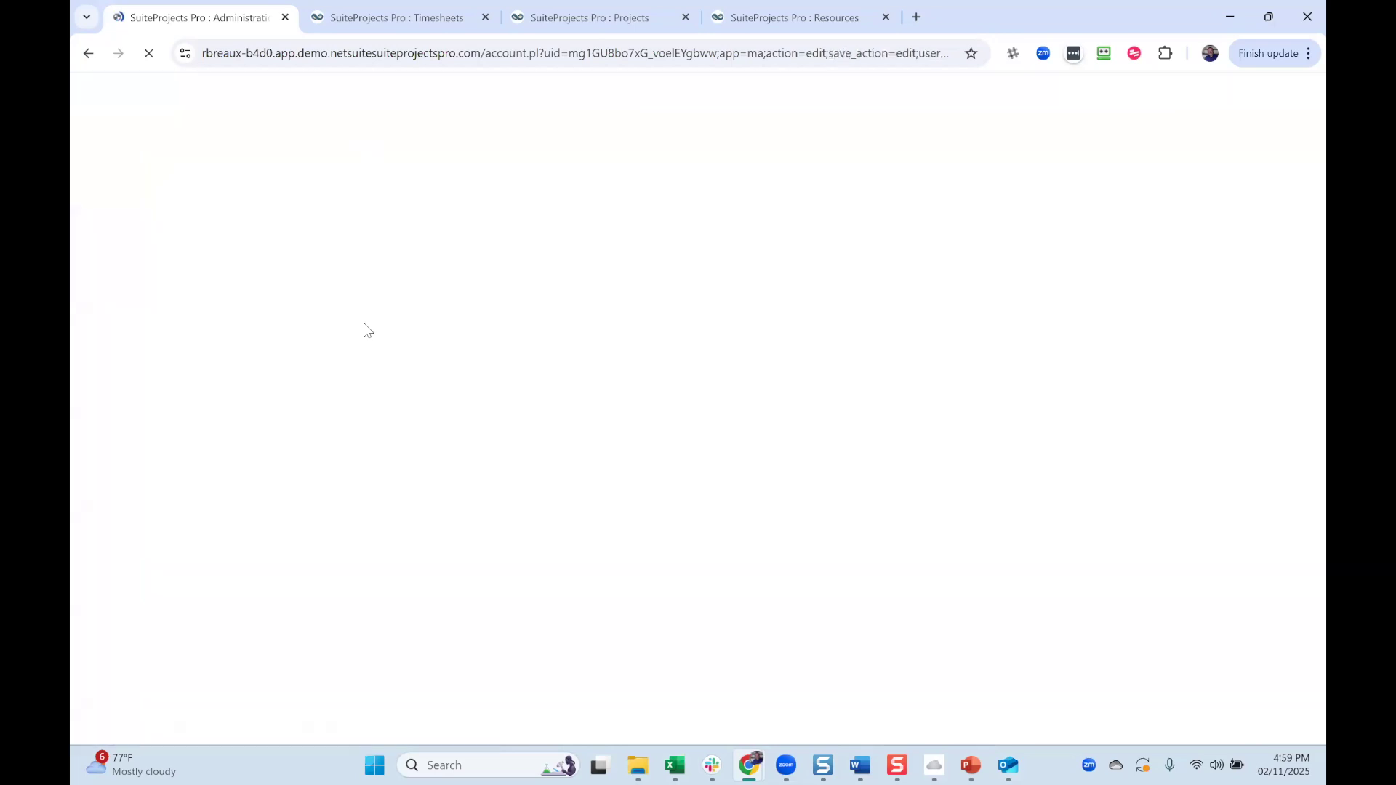
pyautogui.click(441, 378)
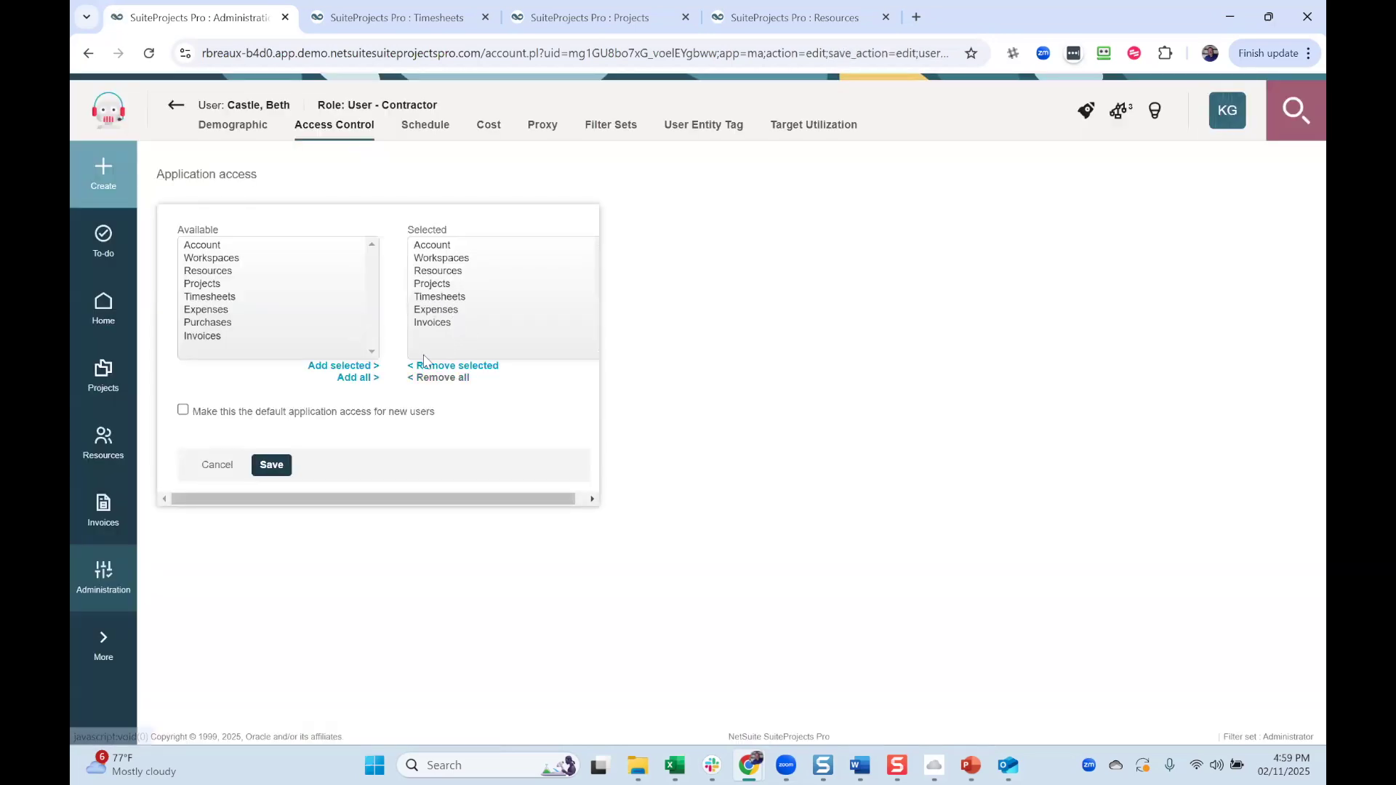
pyautogui.click(247, 296)
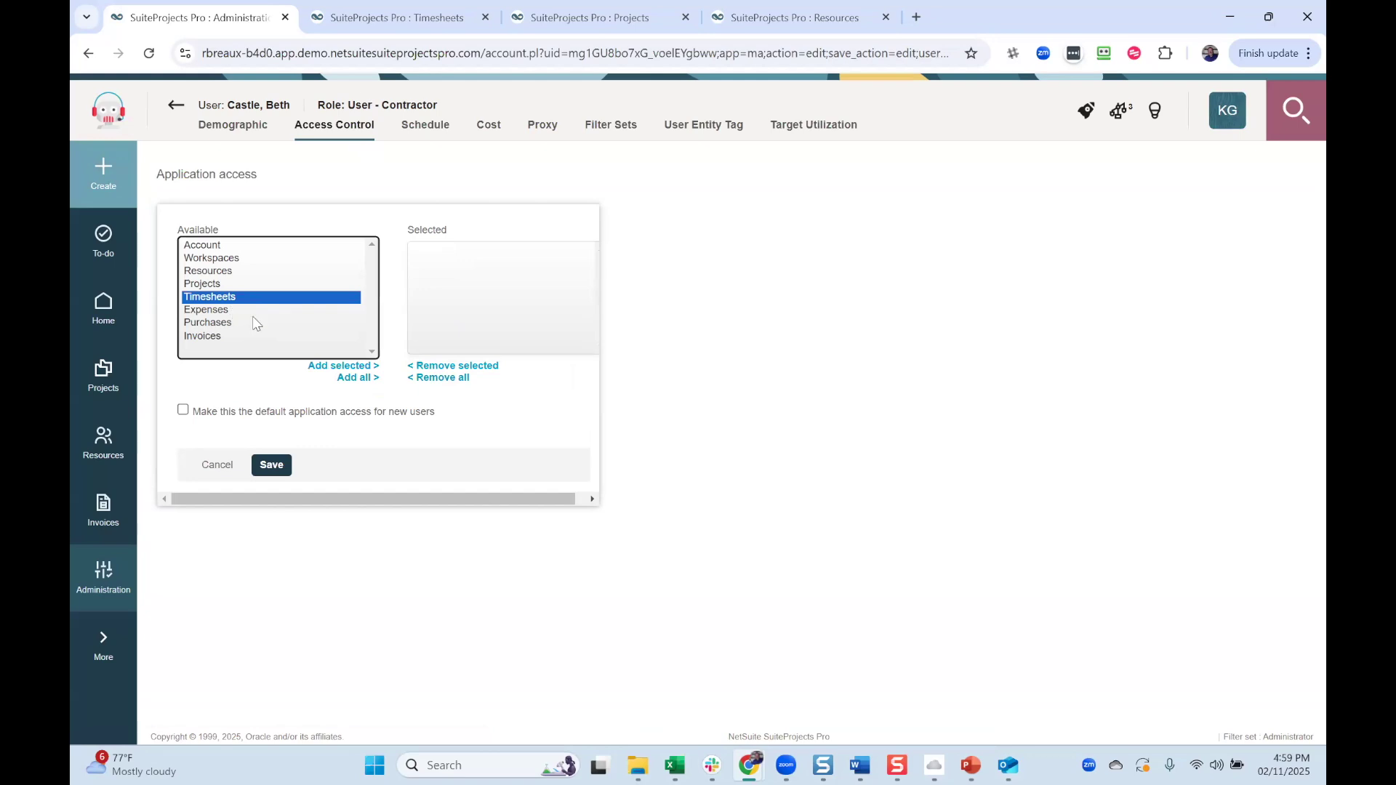
pyautogui.keyDown('ctrl'); pyautogui.click(247, 311); pyautogui.keyUp('ctrl')
pyautogui.click(321, 368)
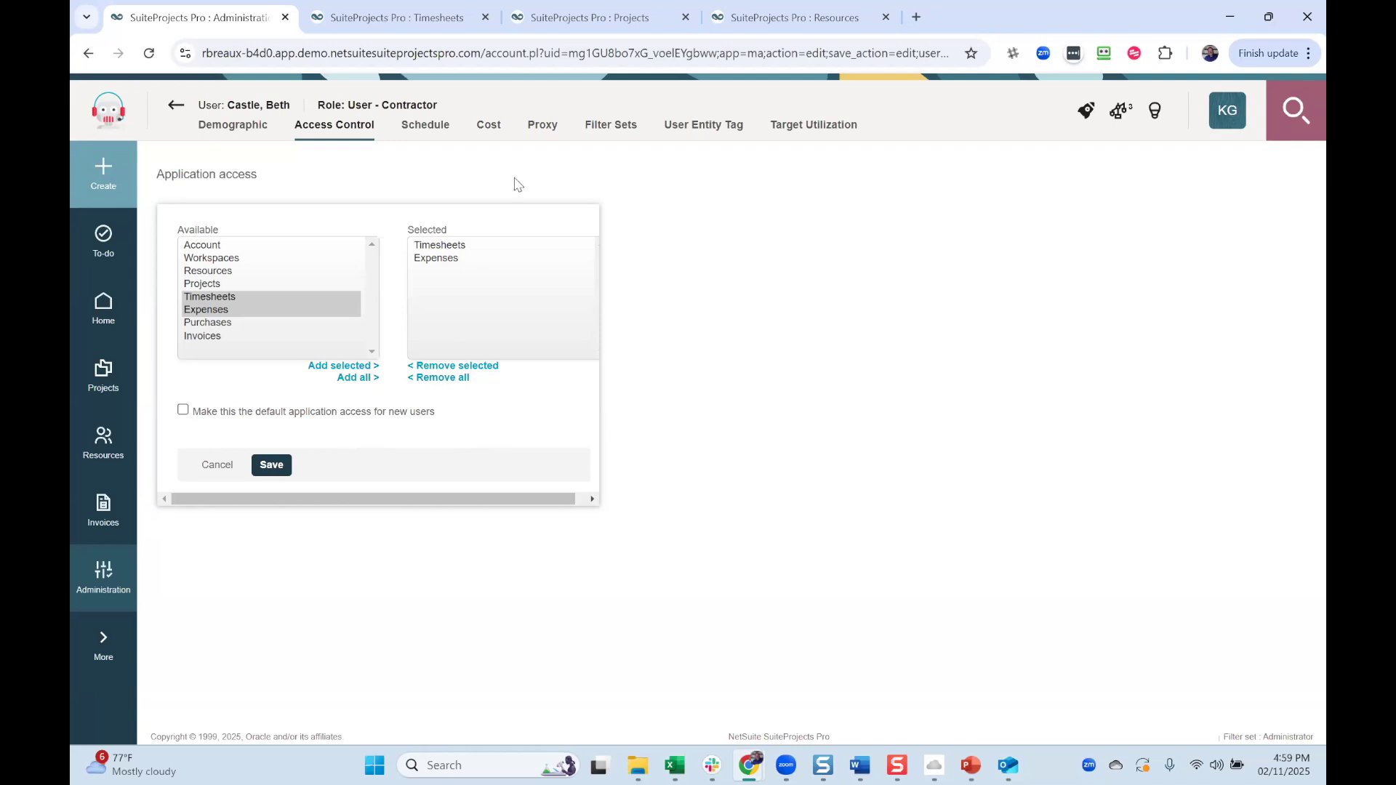
# Review the contractor's loaded hourly cost on the user record and its override in the Project Center 1 properties.
pyautogui.click(491, 132)
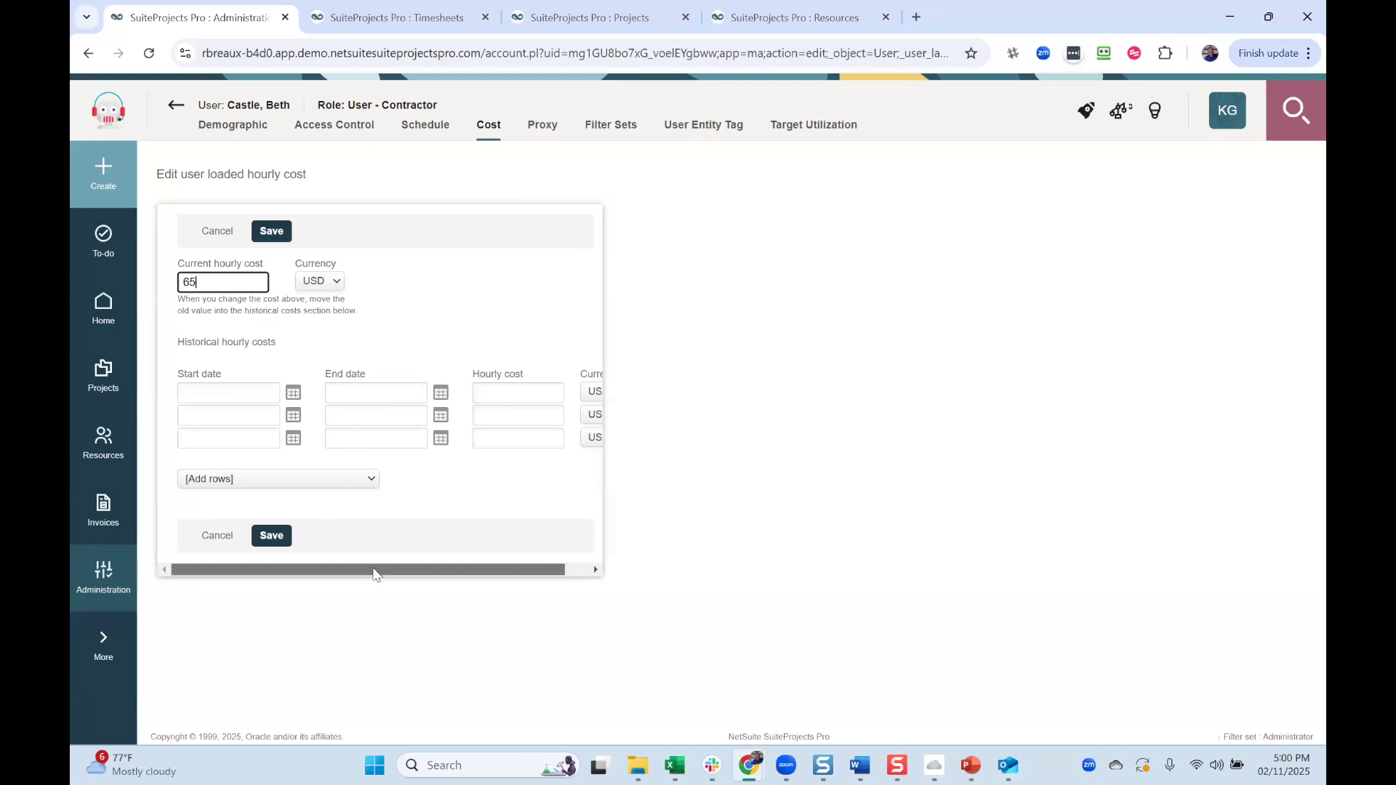
pyautogui.moveTo(373, 568); pyautogui.dragTo(320, 570)
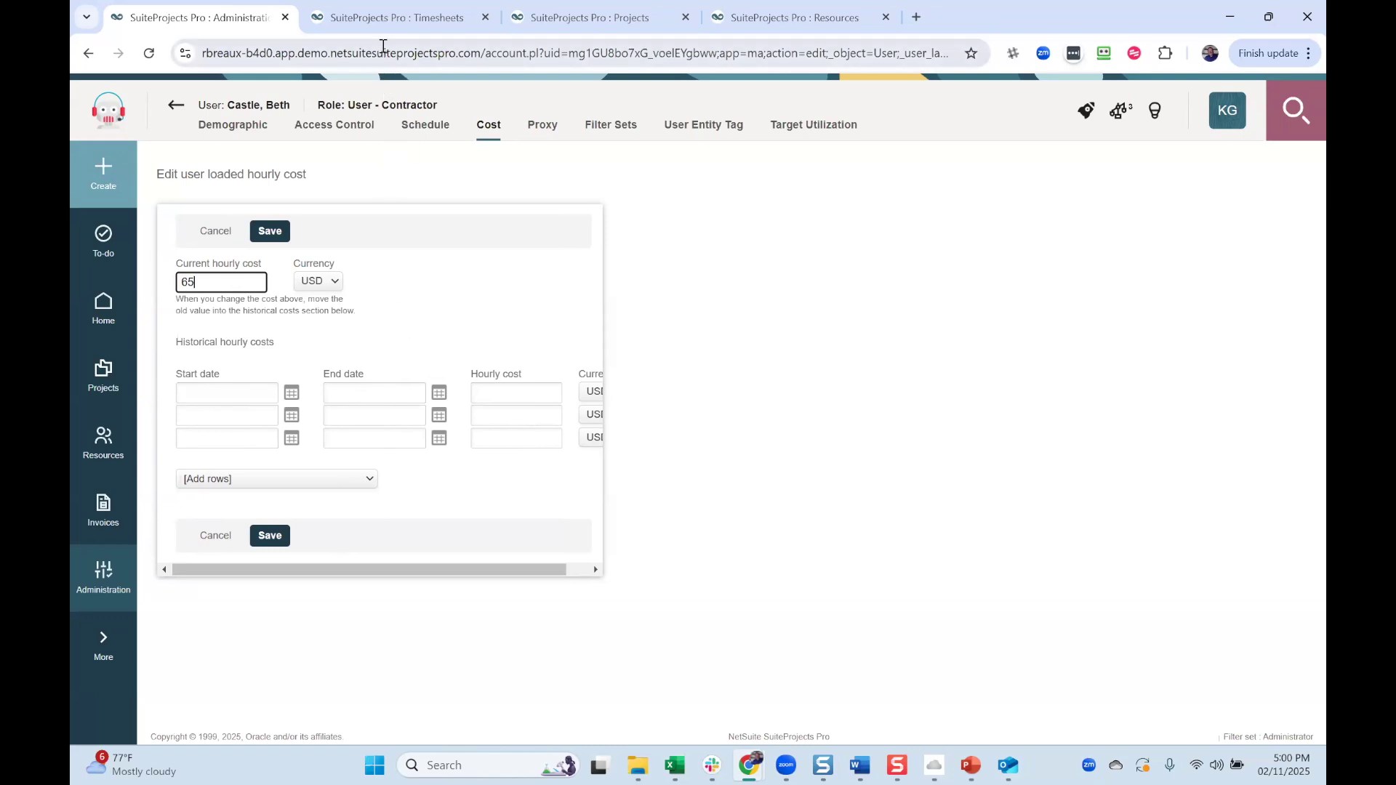
pyautogui.moveTo(582, 18); pyautogui.dragTo(408, 17)
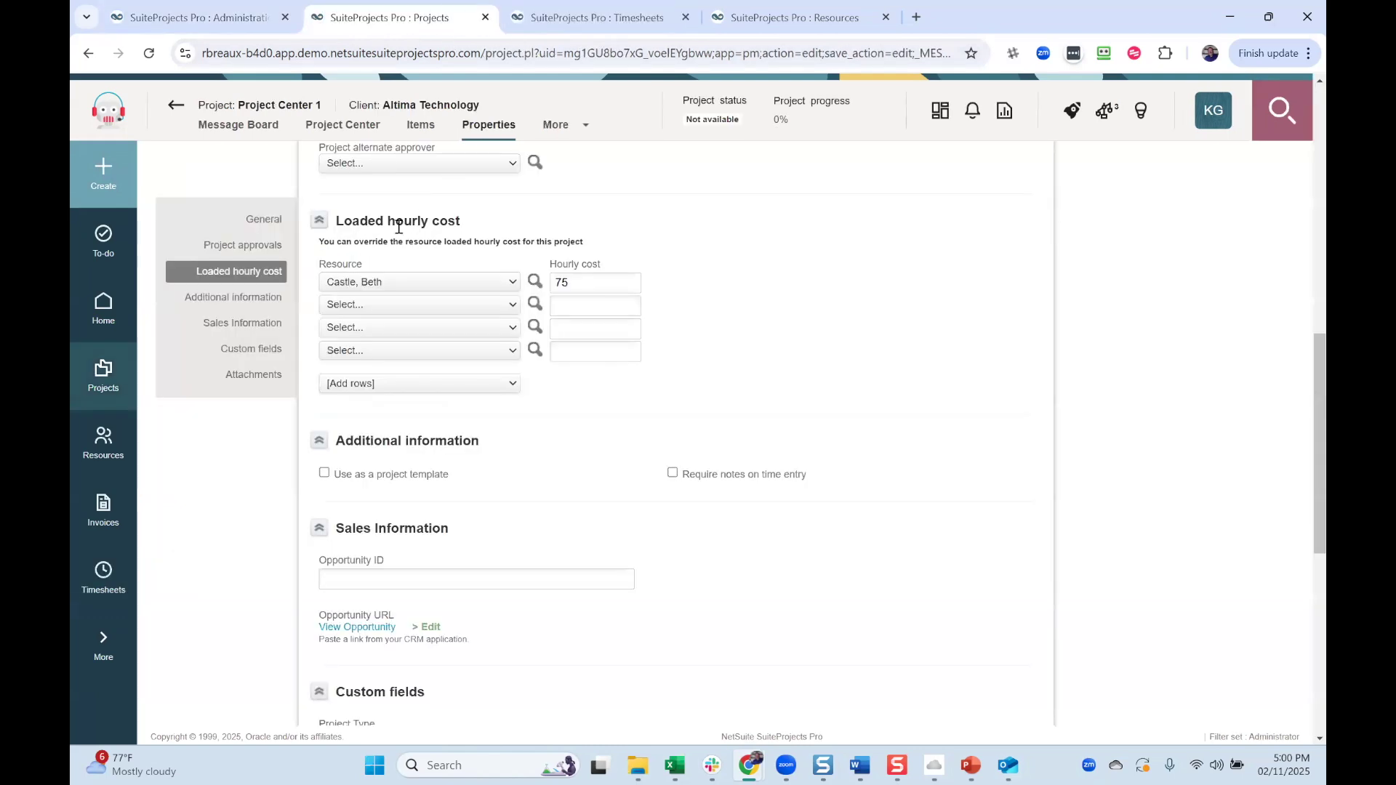
pyautogui.scroll(5, 404, 236)
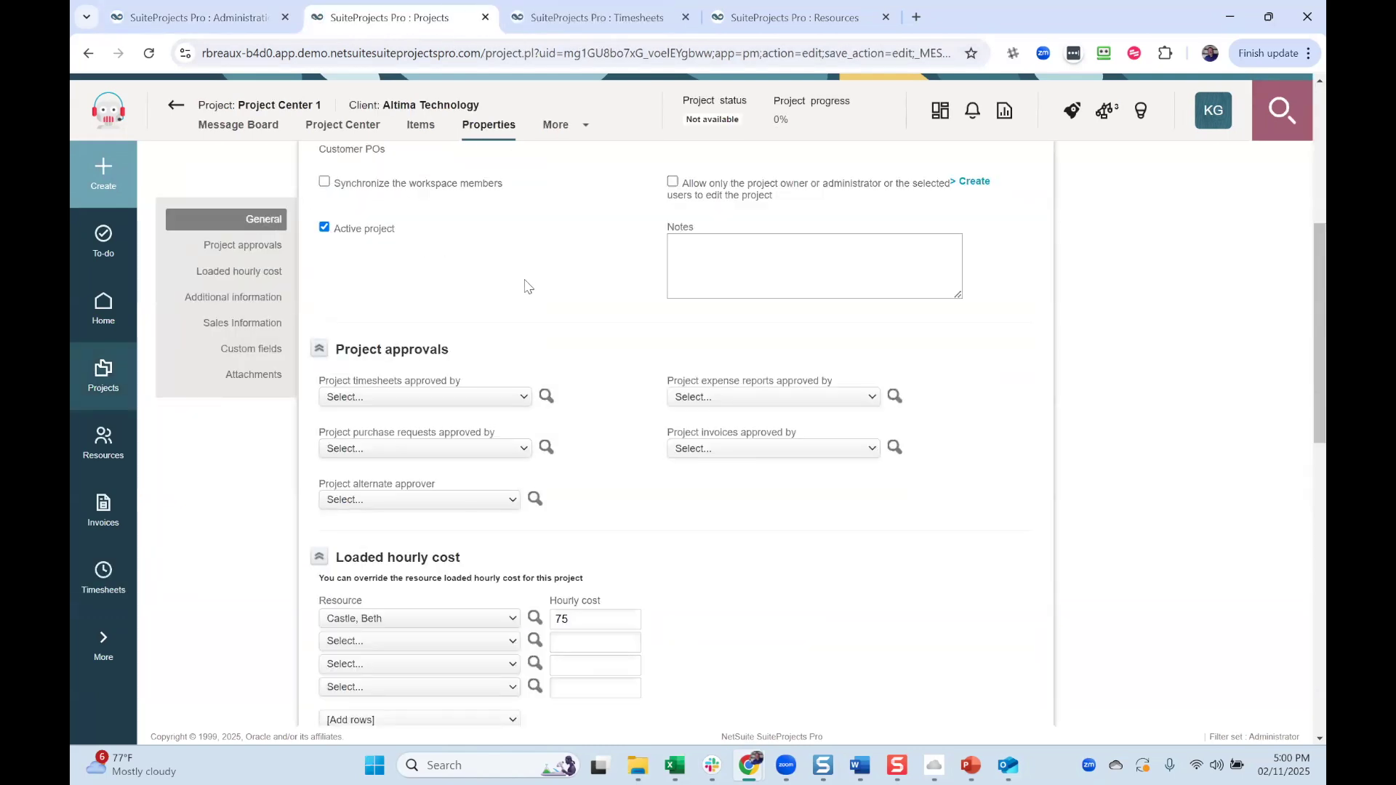
pyautogui.scroll(-4, 530, 287)
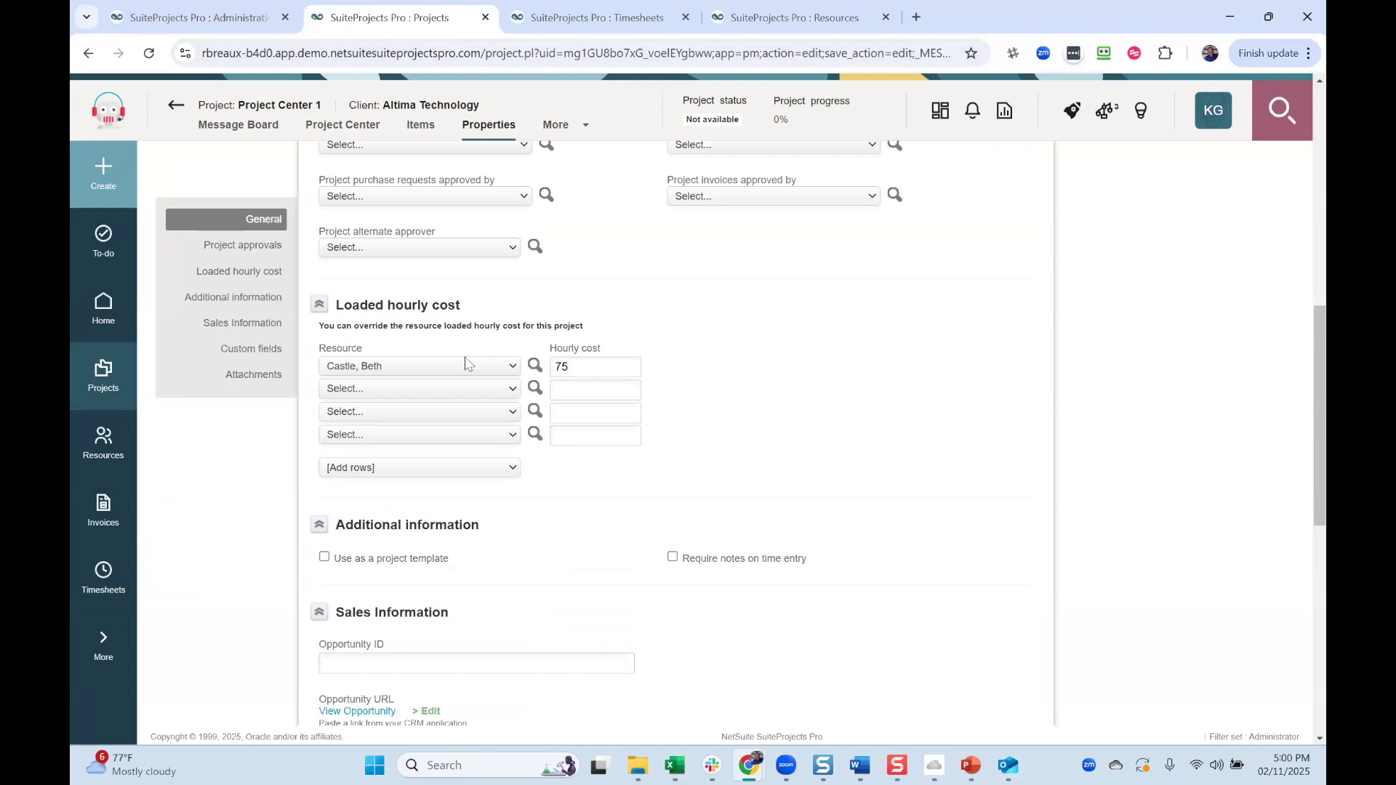
pyautogui.doubleClick(589, 367)
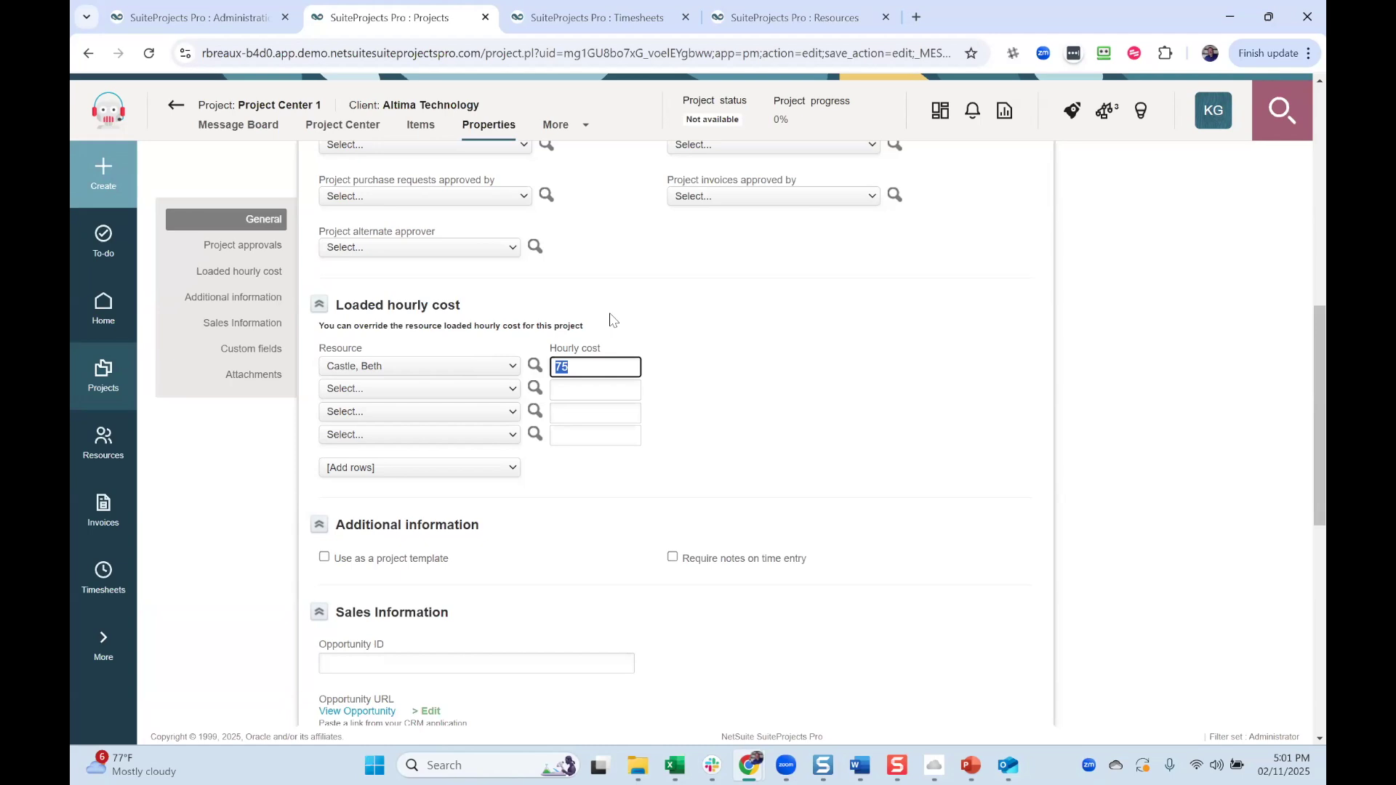
# Switch to the contractor's time entries list and look over the Timesheets navigation options.
pyautogui.click(587, 18)
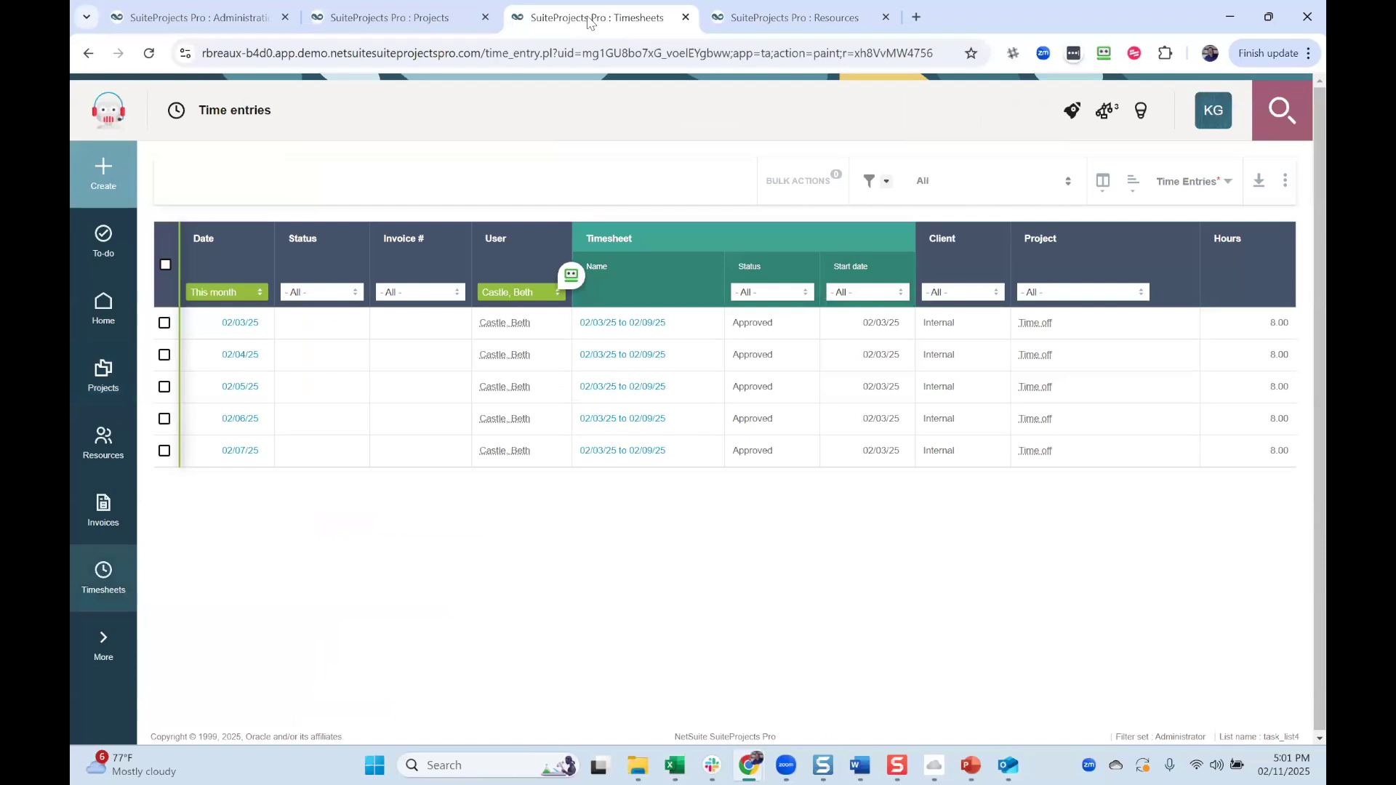
pyautogui.click(104, 573)
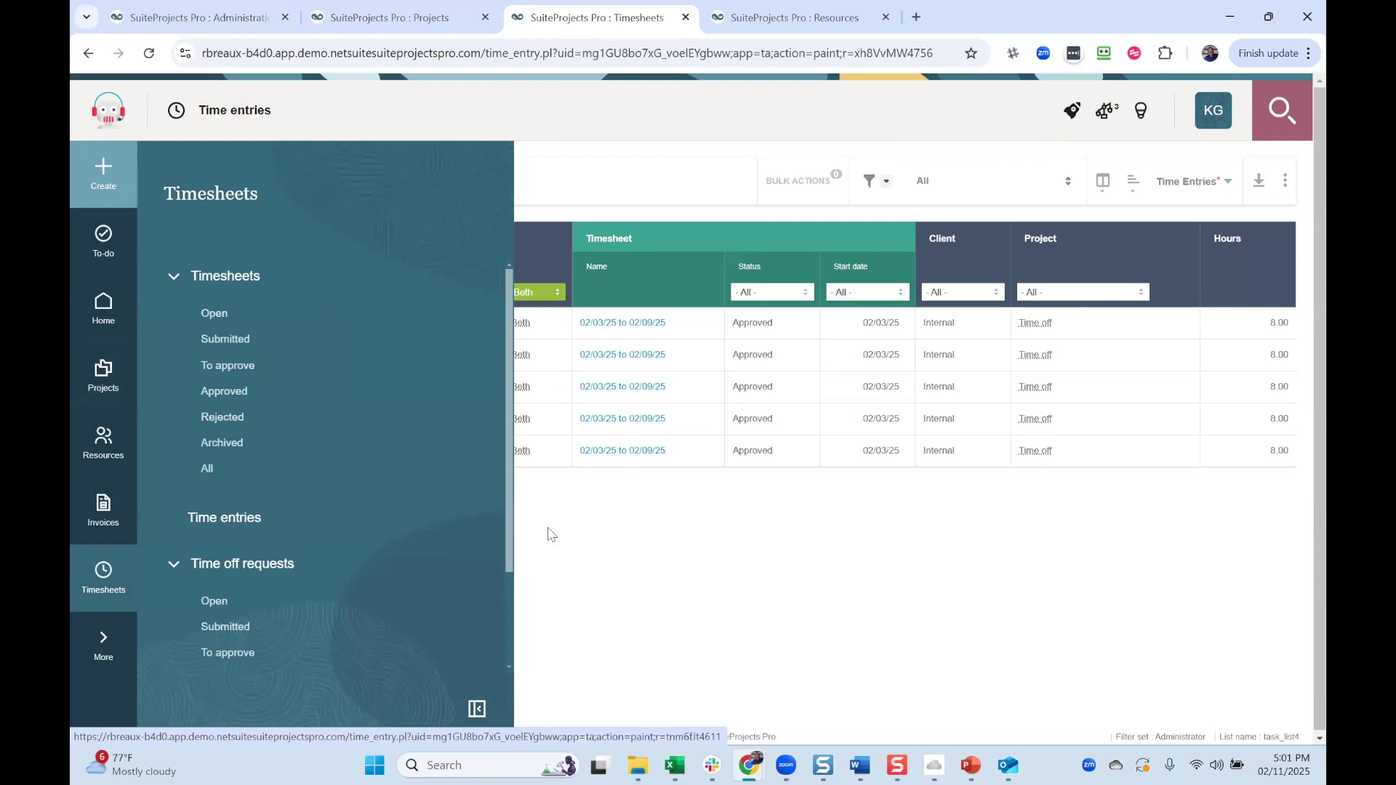
pyautogui.click(603, 530)
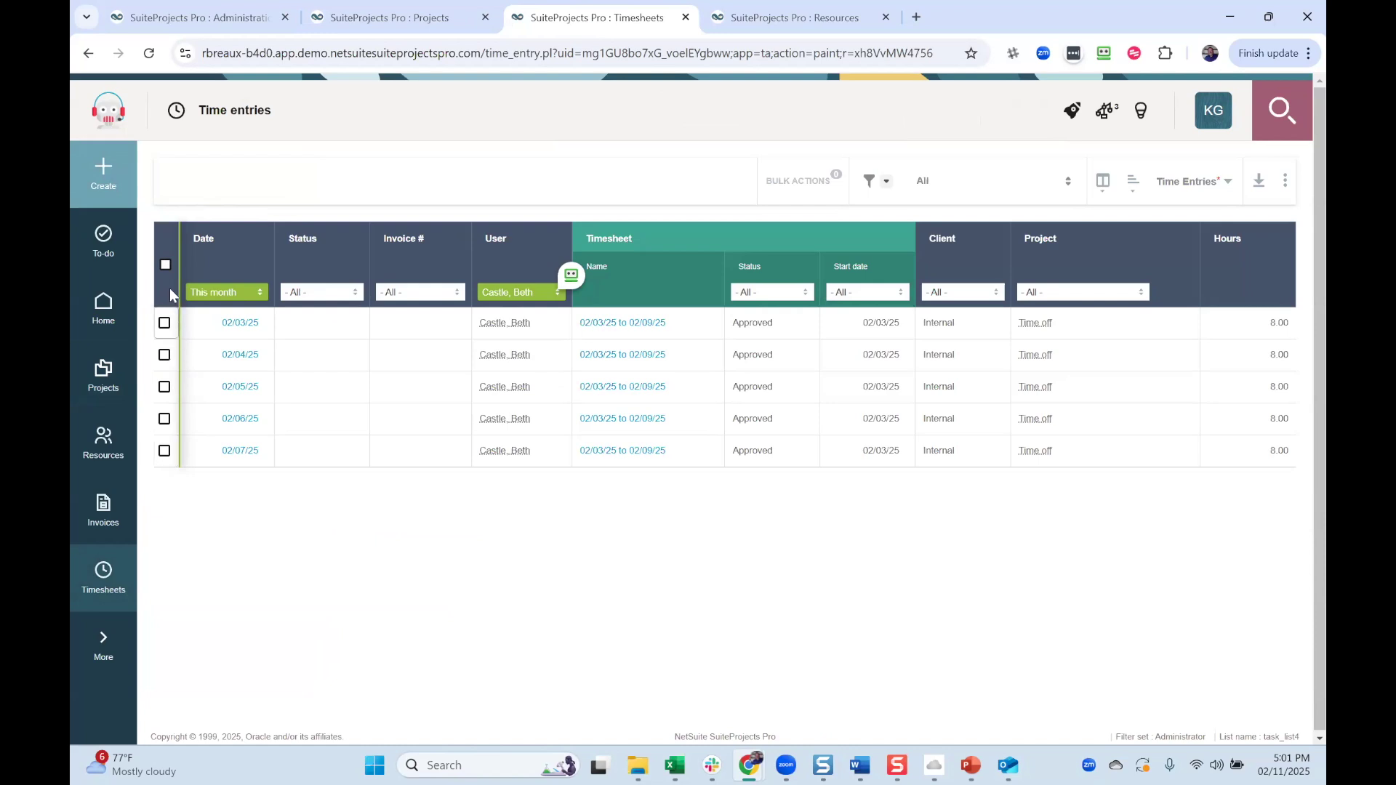
# Open the global Custom Fields settings in a new browser tab and switch to it.
pyautogui.click(103, 646)
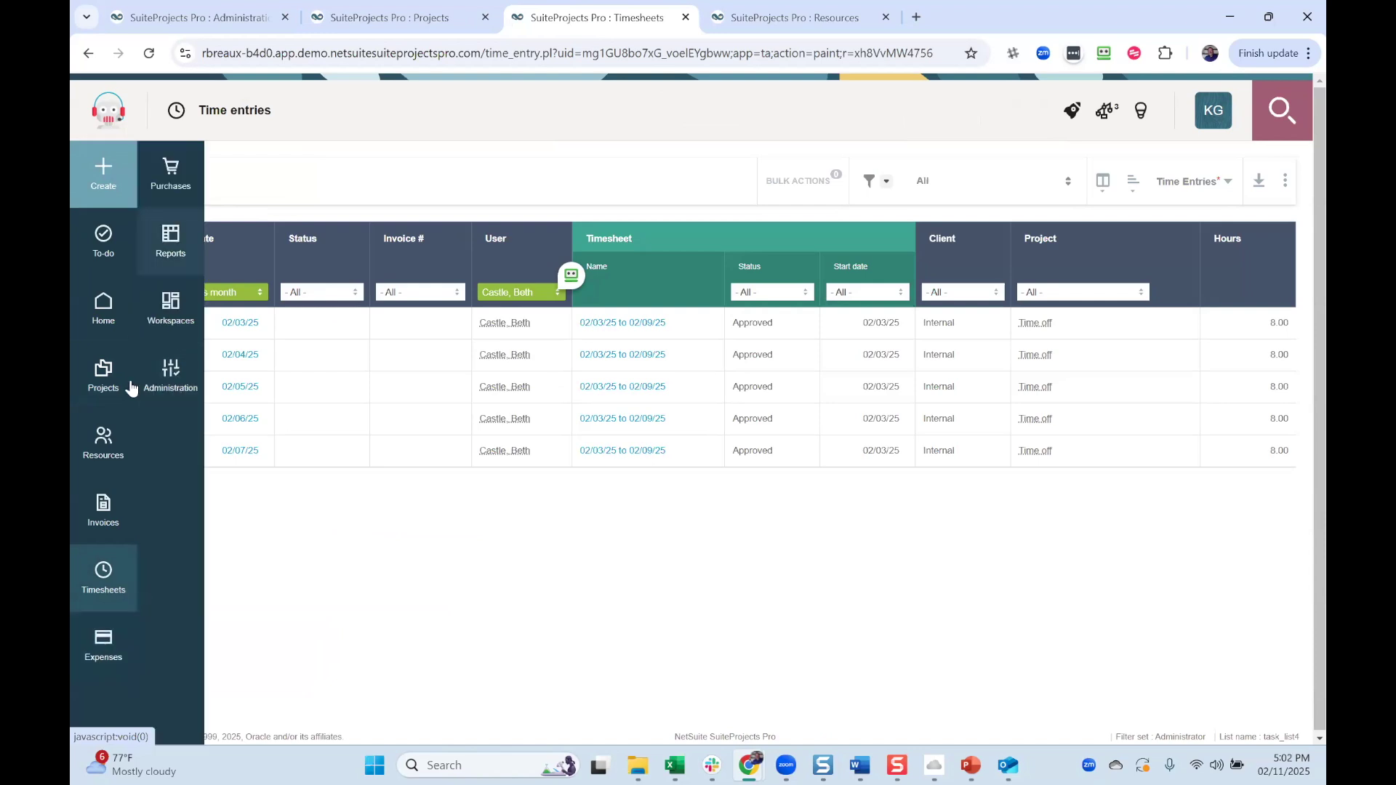
pyautogui.click(173, 374)
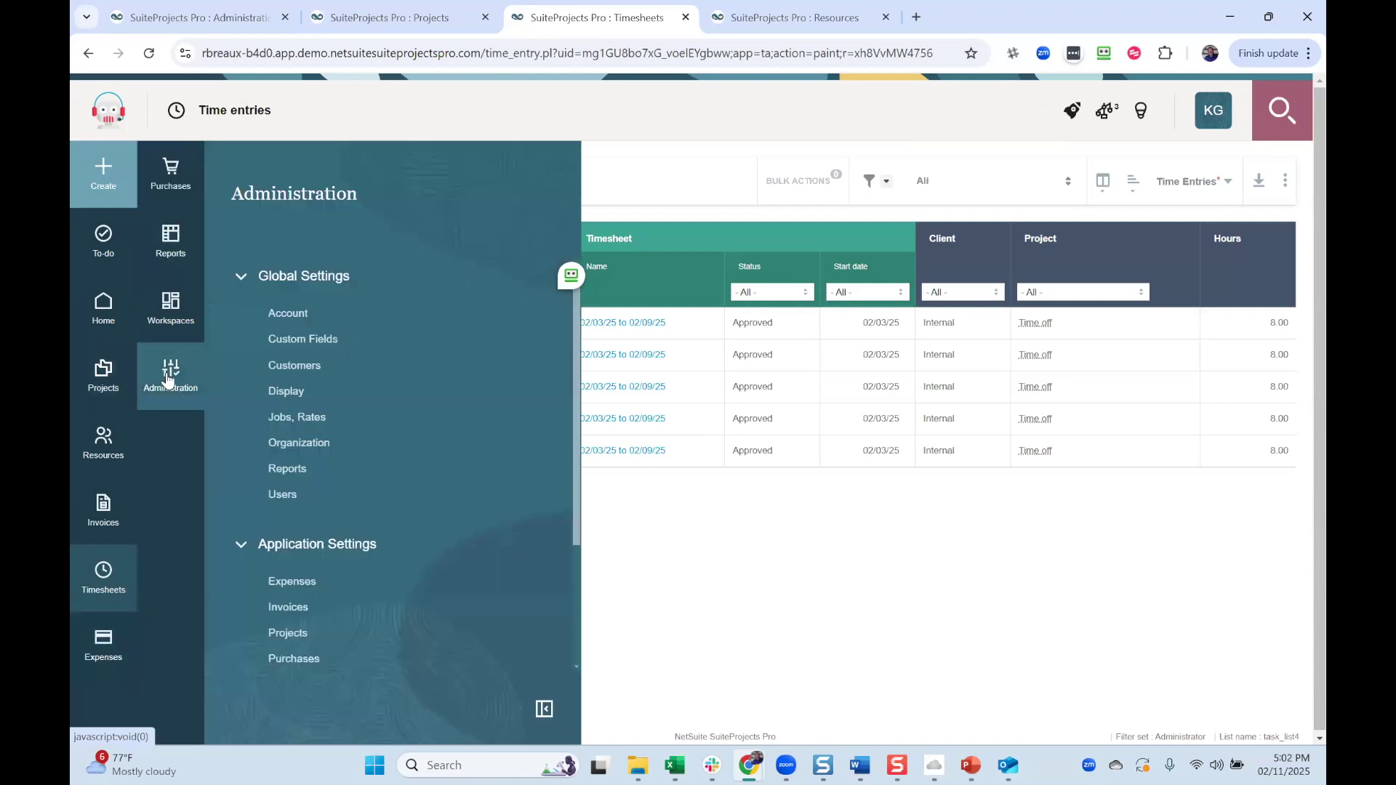
pyautogui.rightClick(311, 339)
pyautogui.click(397, 360)
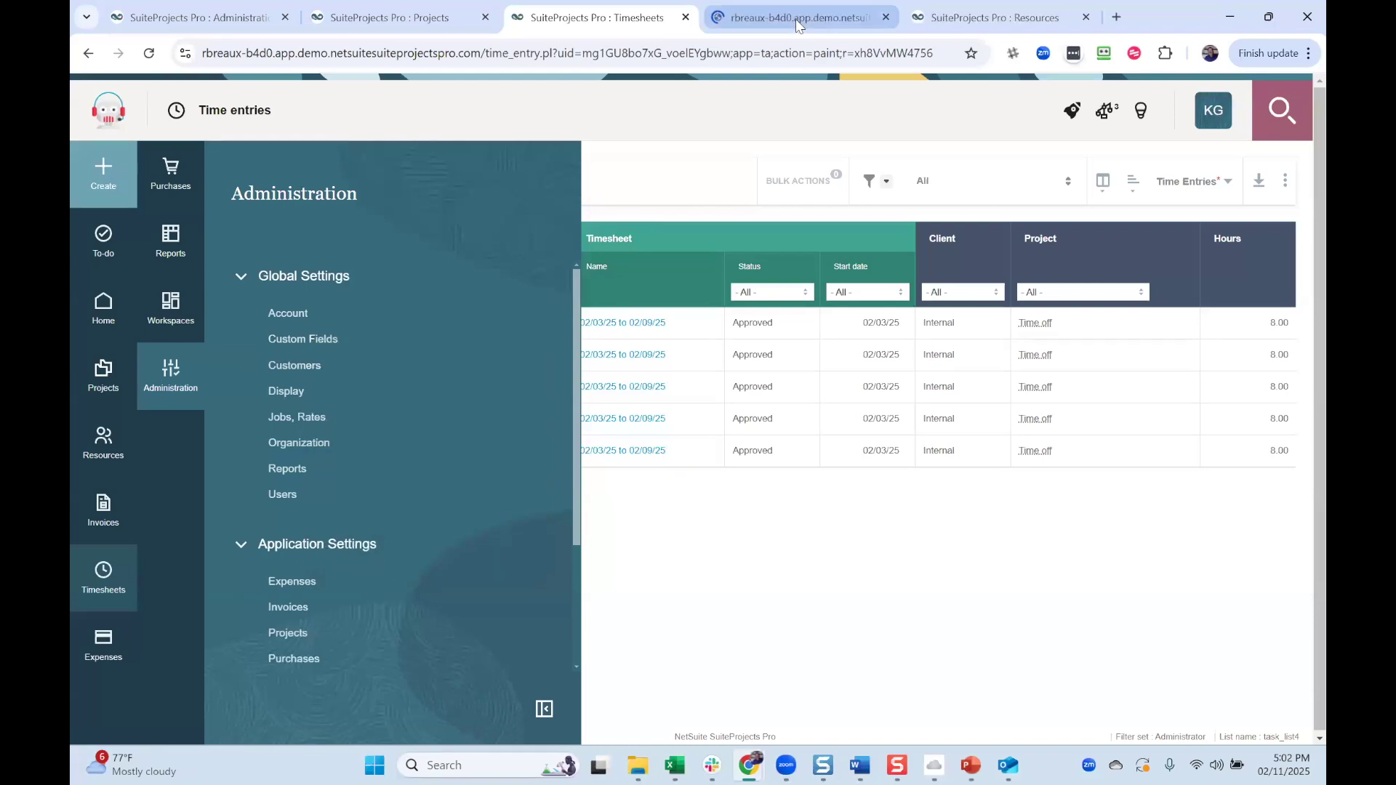
pyautogui.click(796, 19)
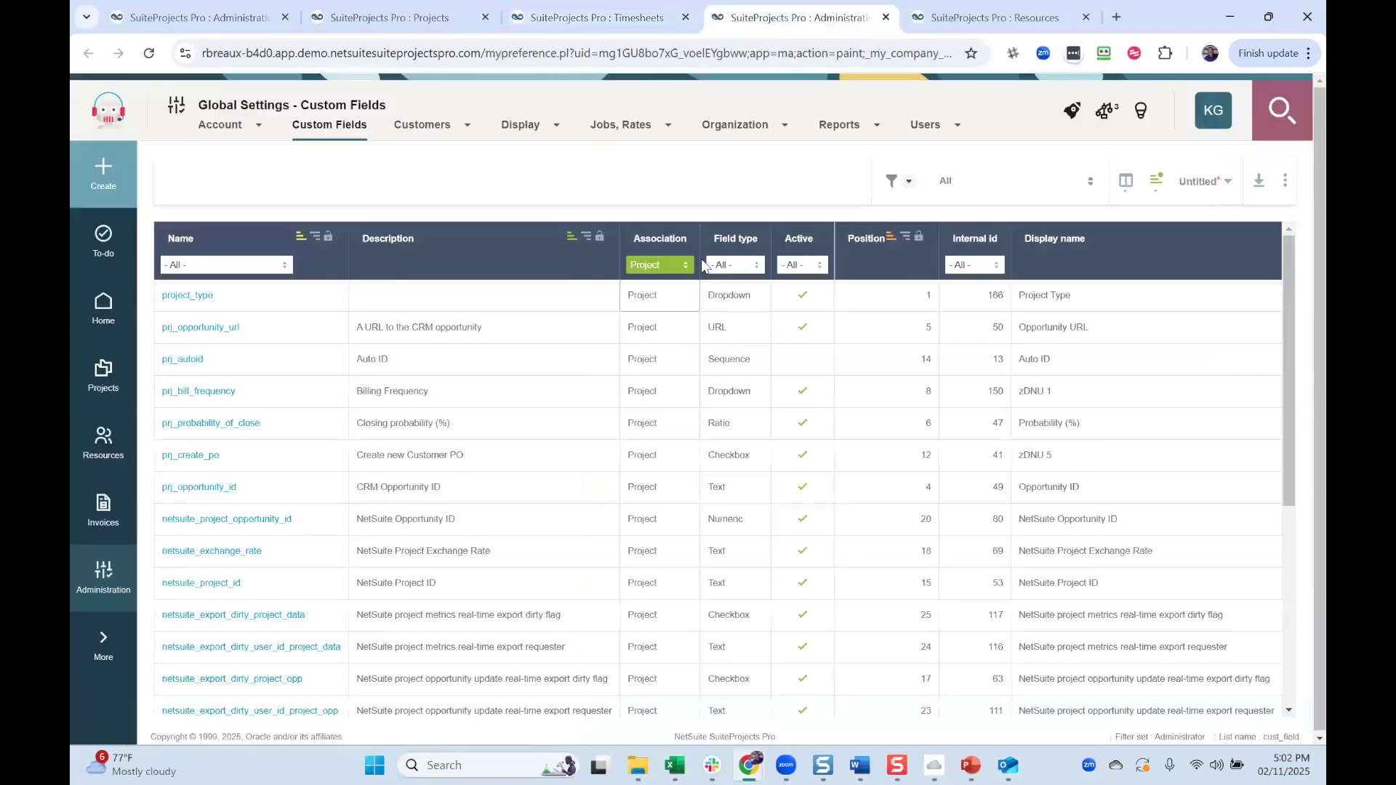
# Filter the custom fields list by the Time entry association.
pyautogui.click(680, 265)
pyautogui.scroll(-5, 629, 486)
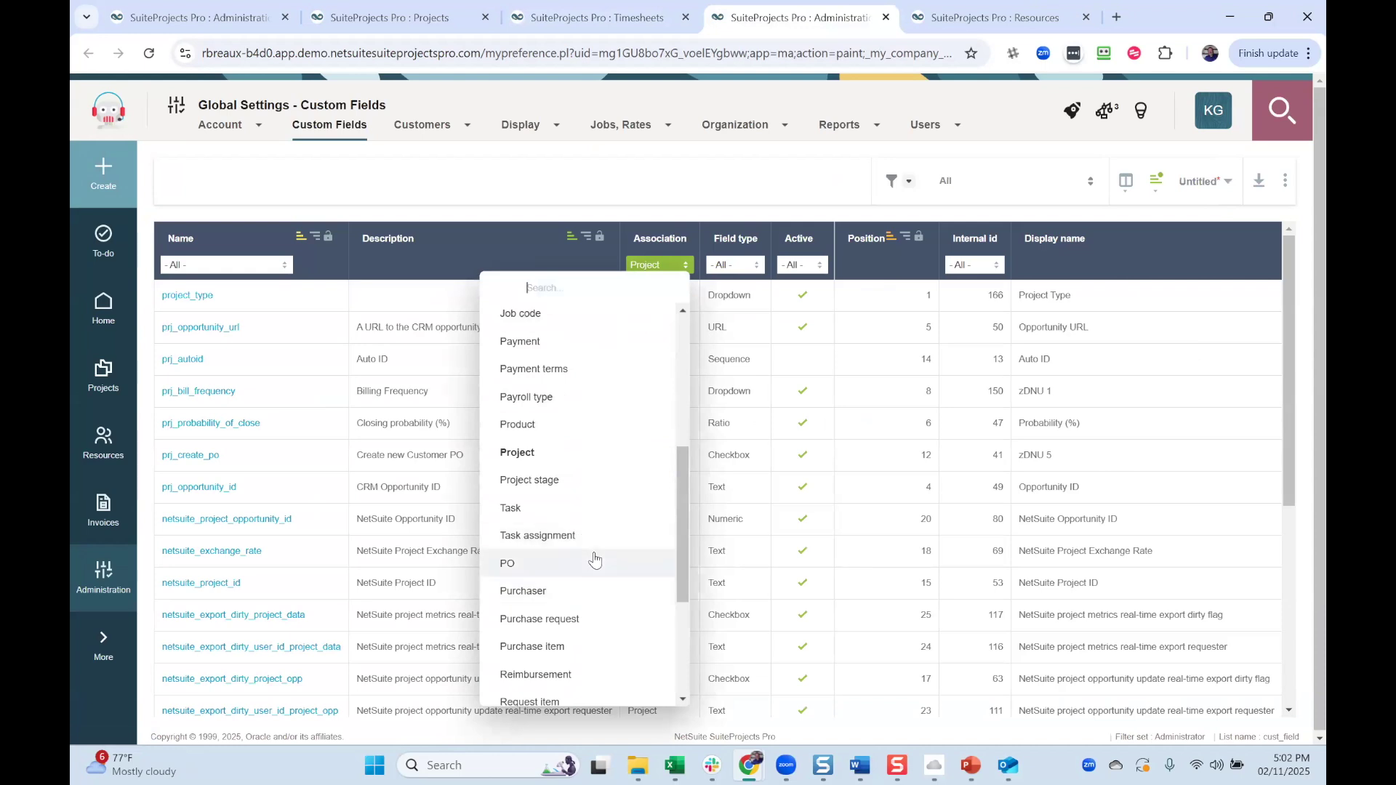
pyautogui.scroll(-3, 581, 538)
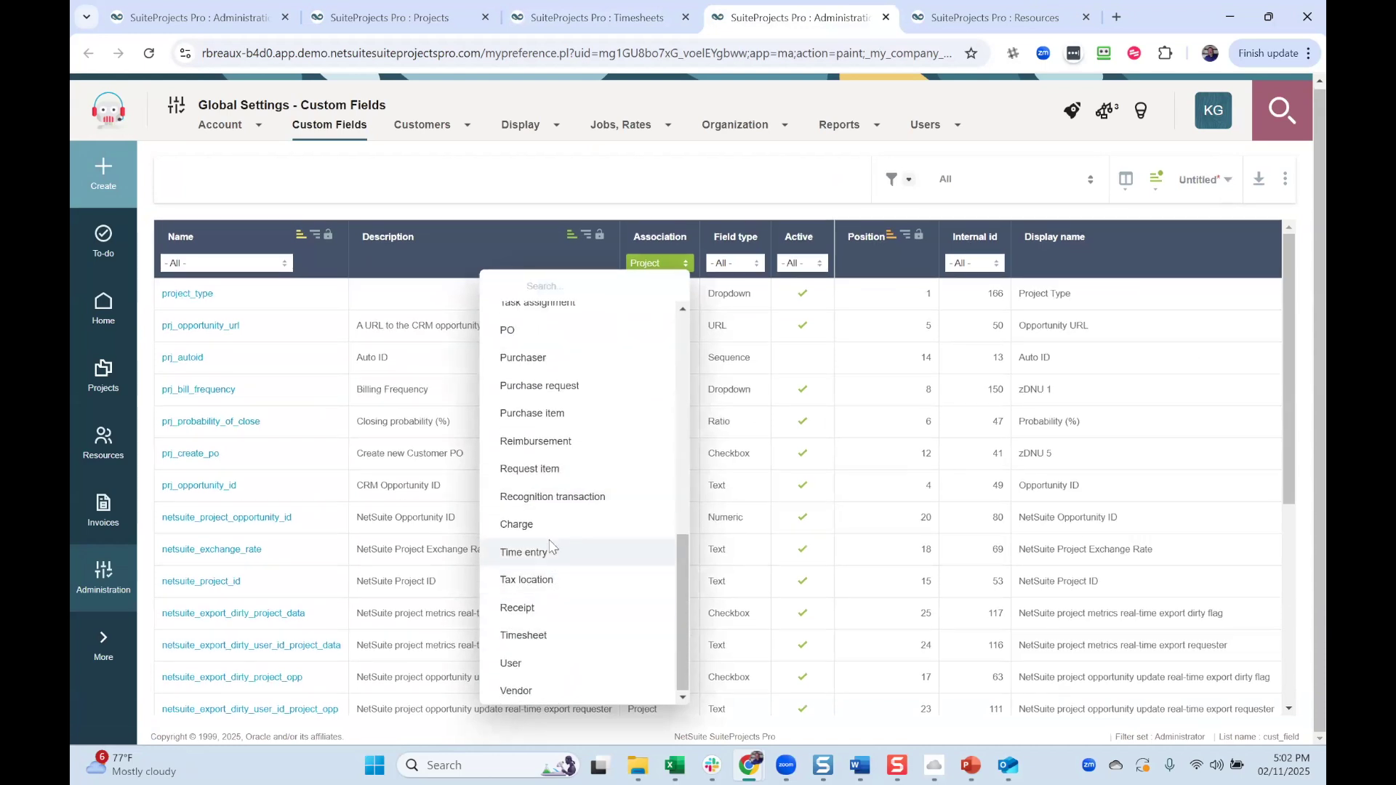
pyautogui.click(560, 552)
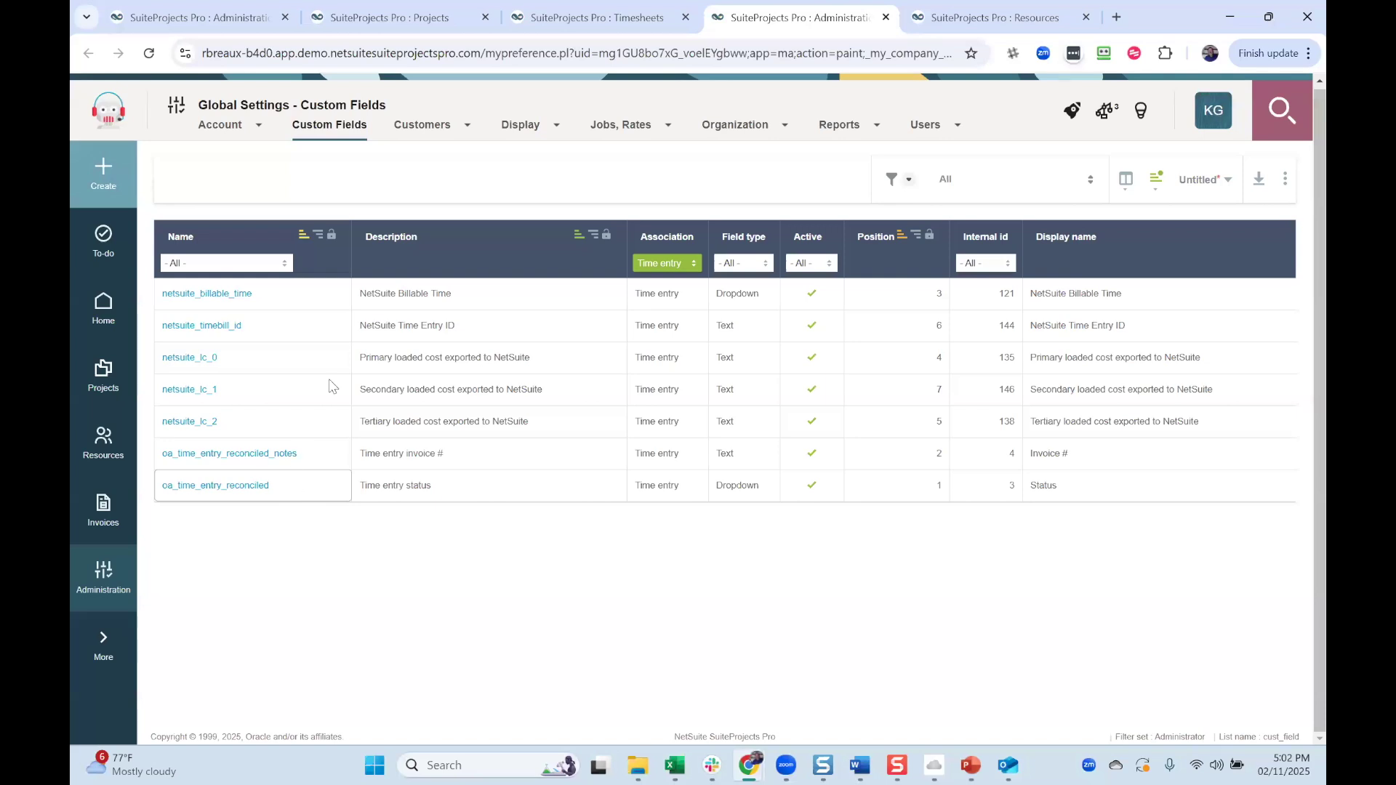
# Return to the time entries list and turn on column totals.
pyautogui.click(587, 19)
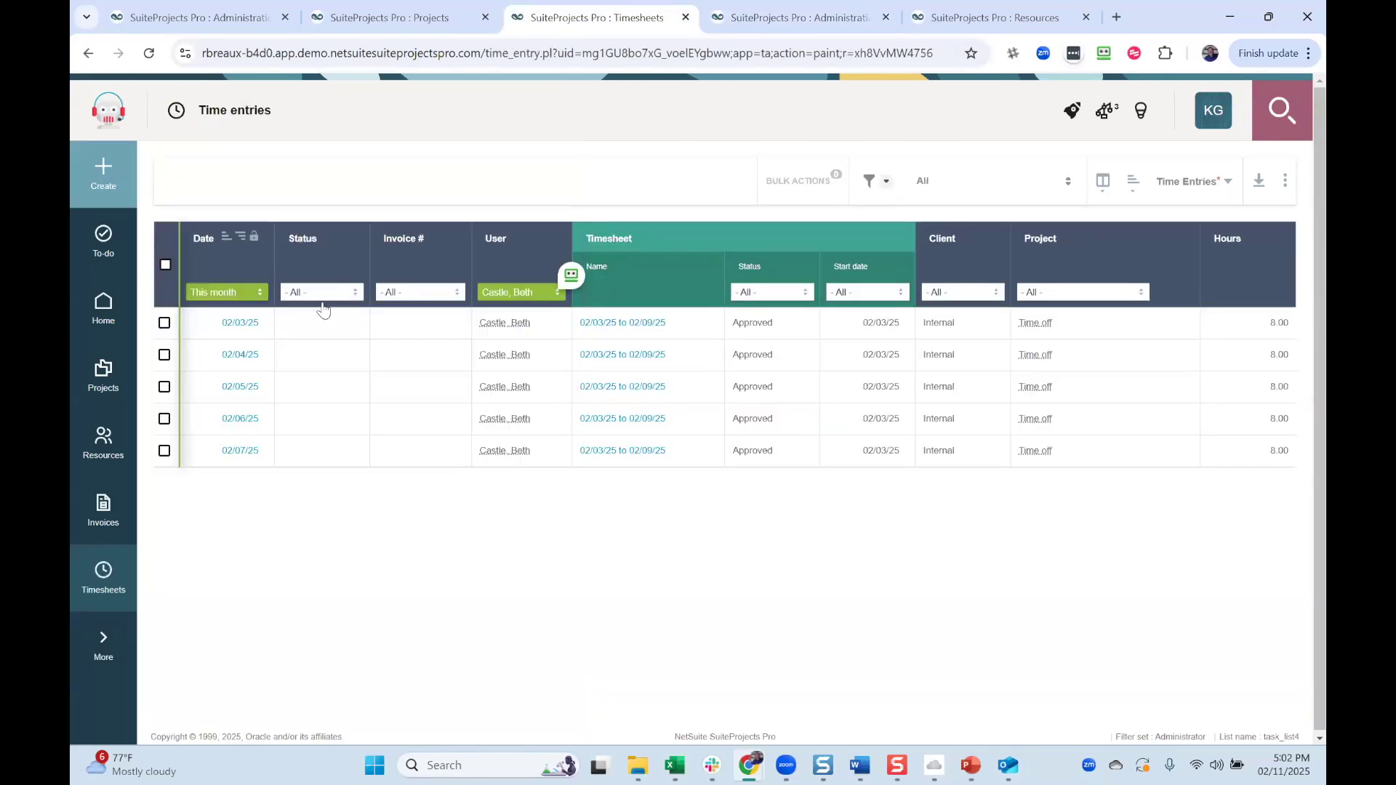
pyautogui.click(1286, 181)
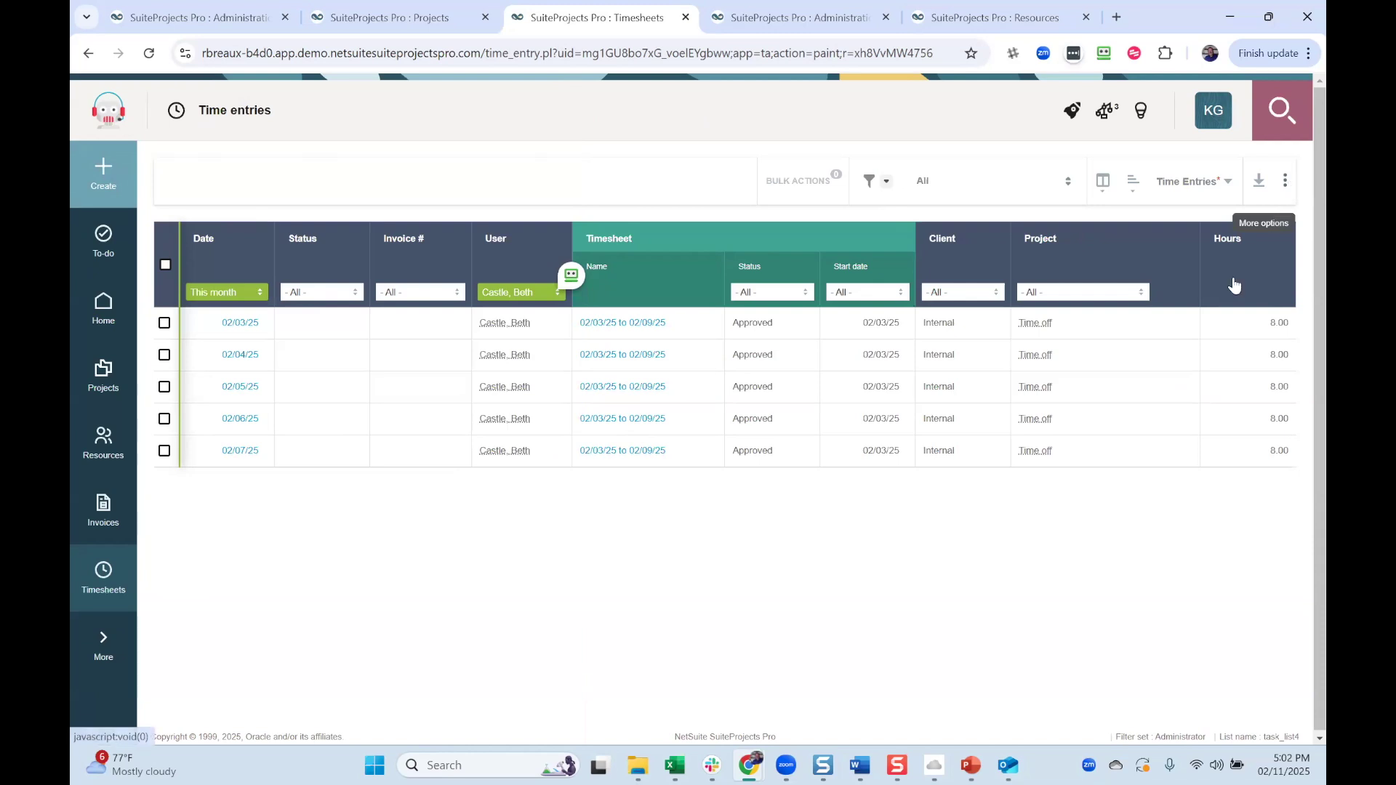
pyautogui.click(1157, 458)
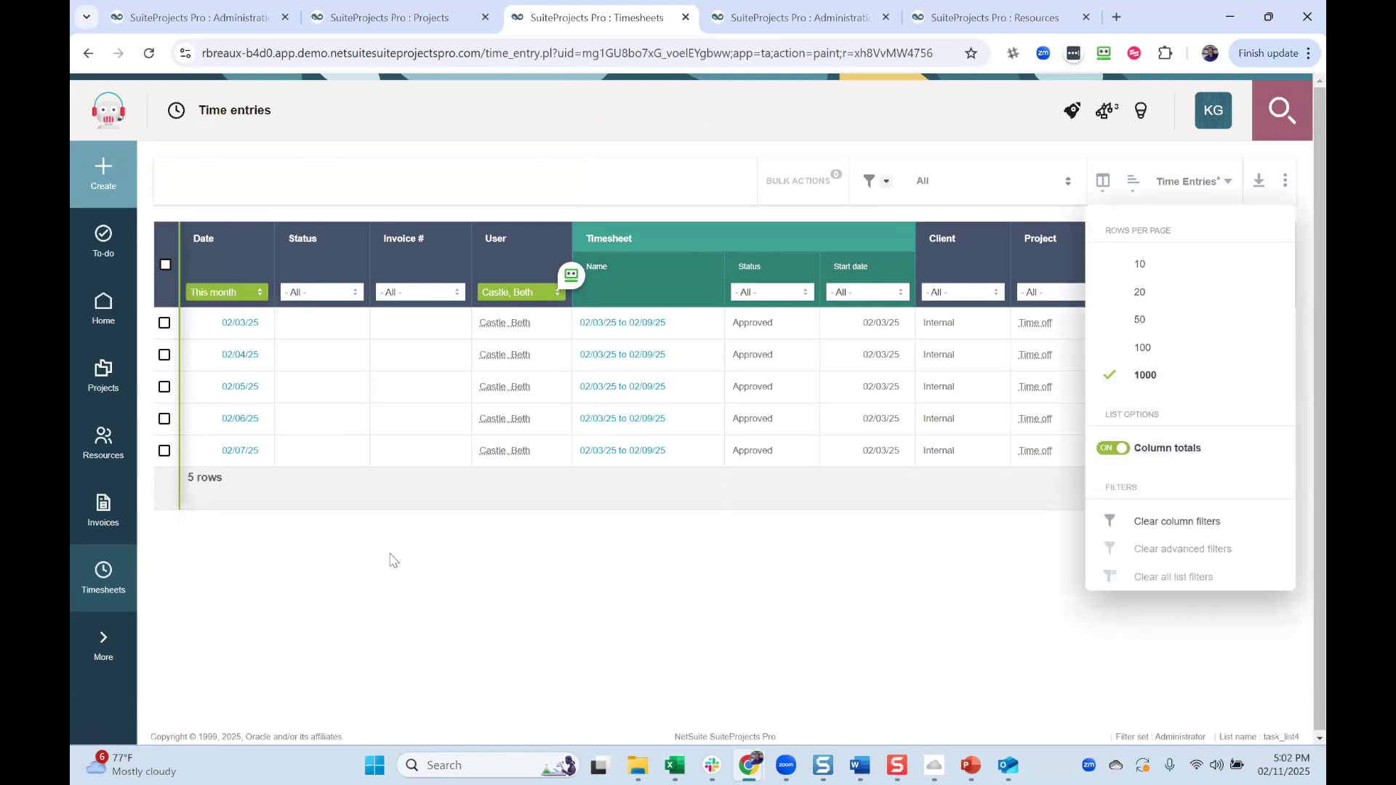
pyautogui.click(807, 530)
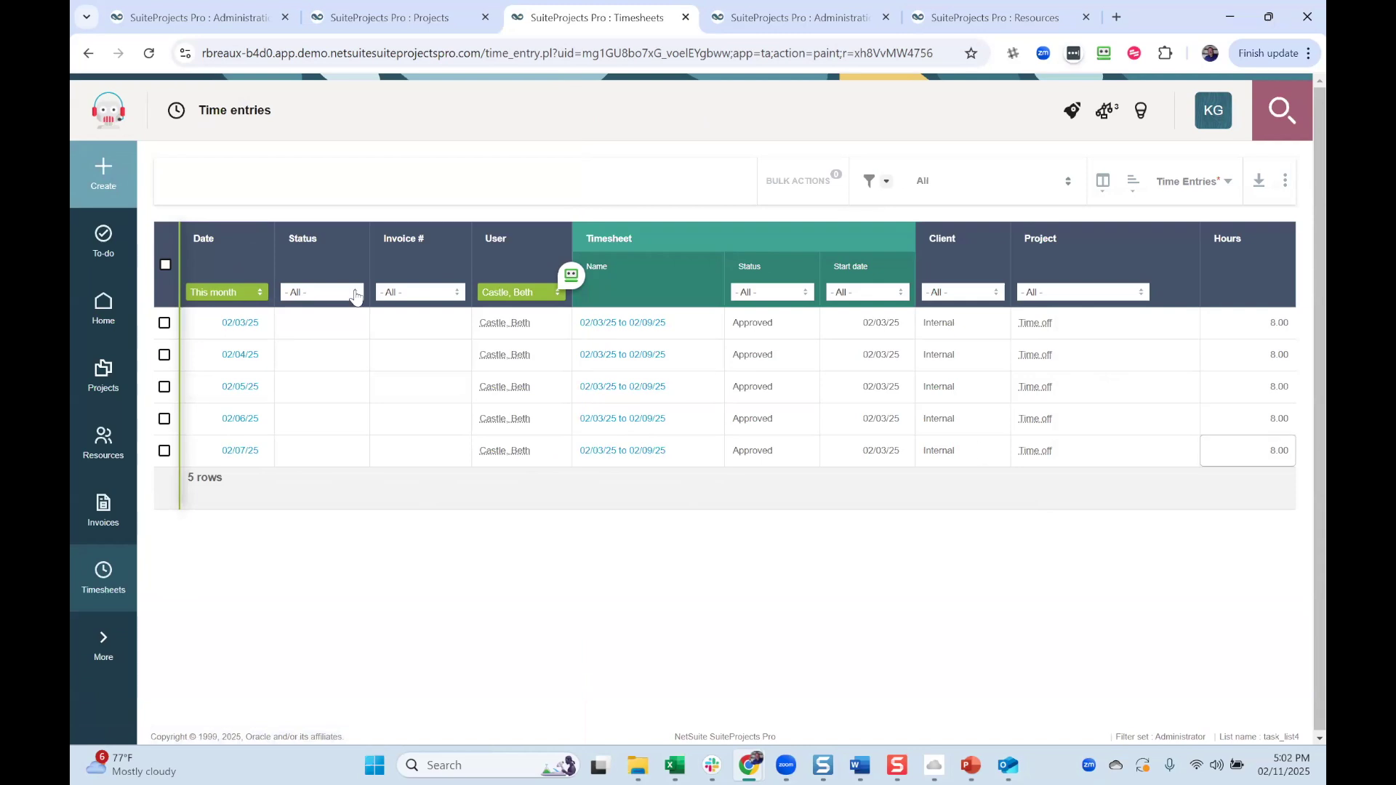
# Bulk-update all listed time entries to status Paid with Invoice # Inv 123, and refresh the list.
pyautogui.click(165, 267)
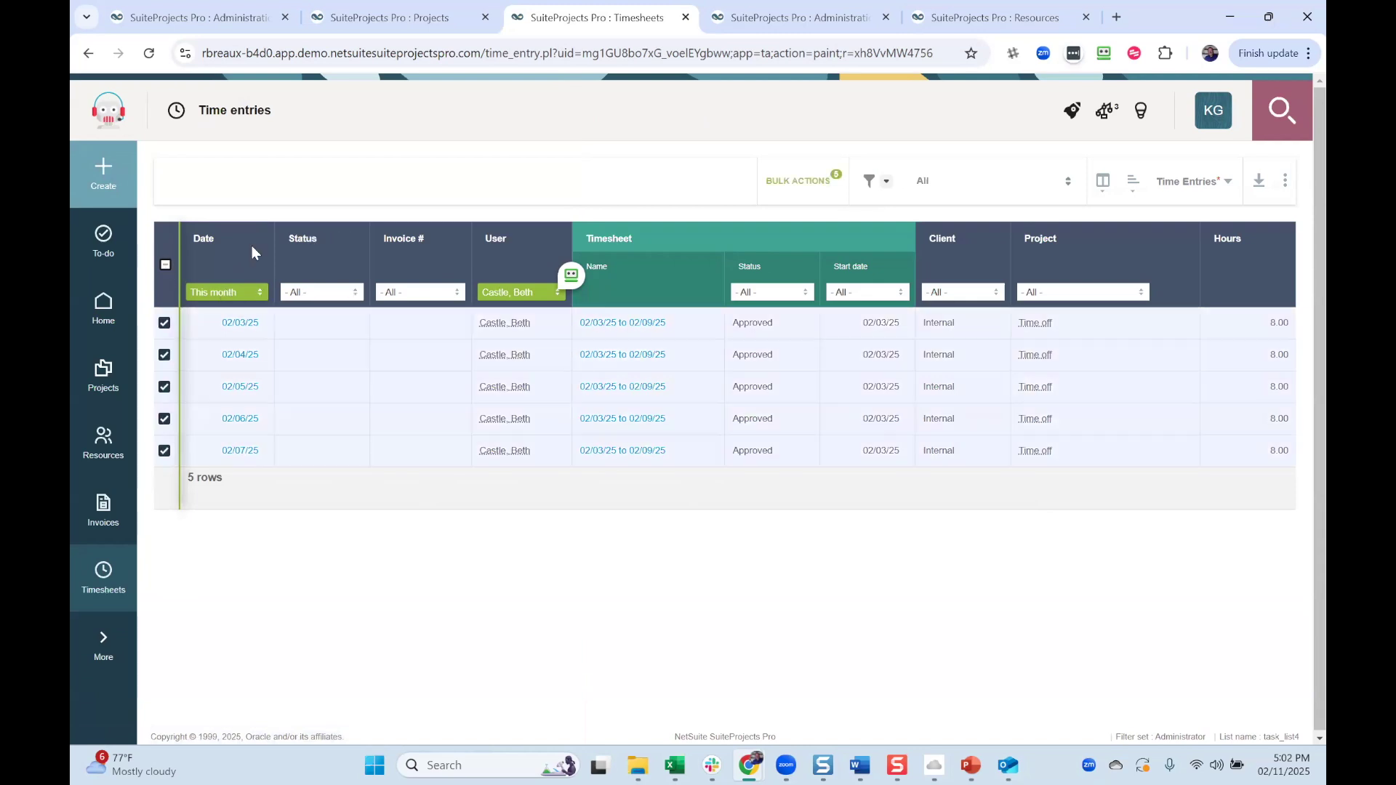
pyautogui.click(829, 184)
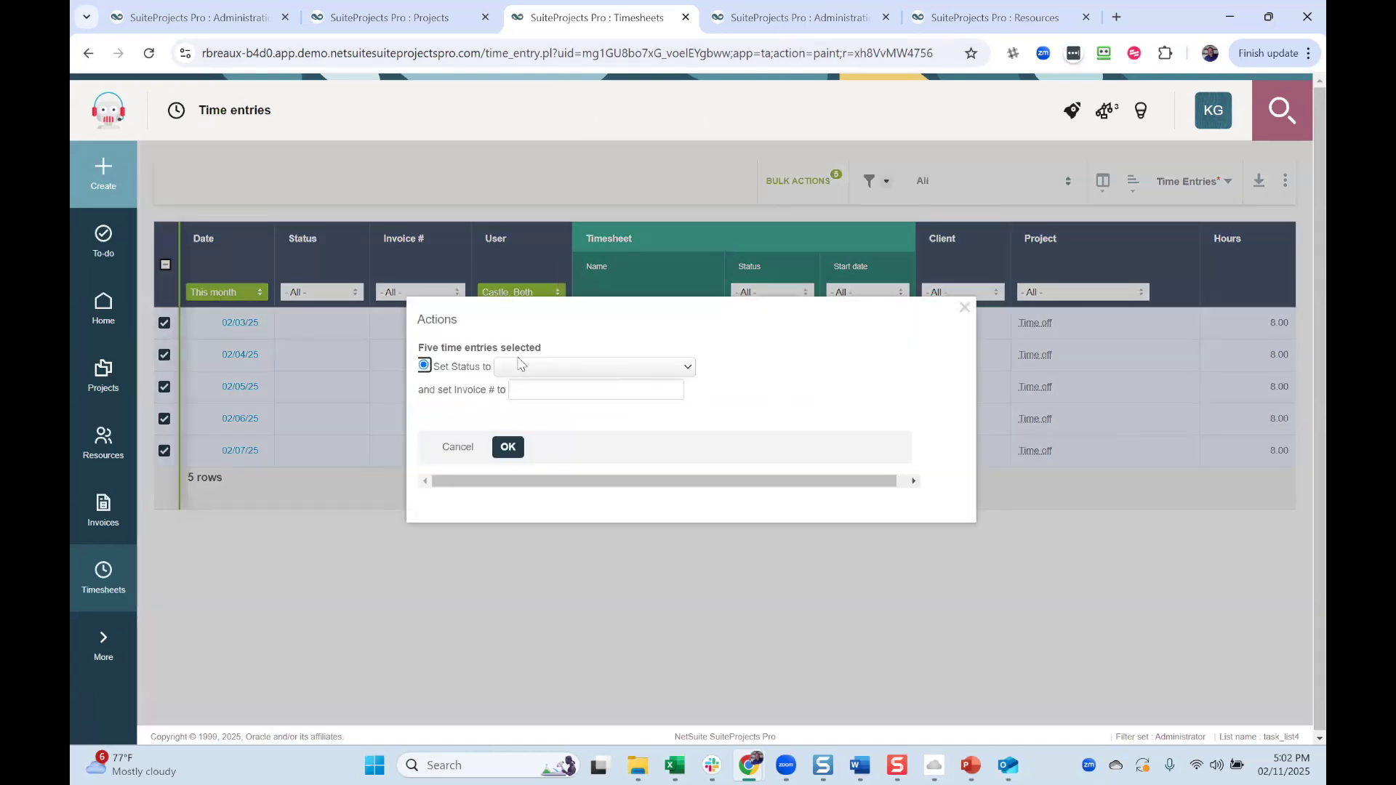
pyautogui.click(538, 367)
pyautogui.click(547, 405)
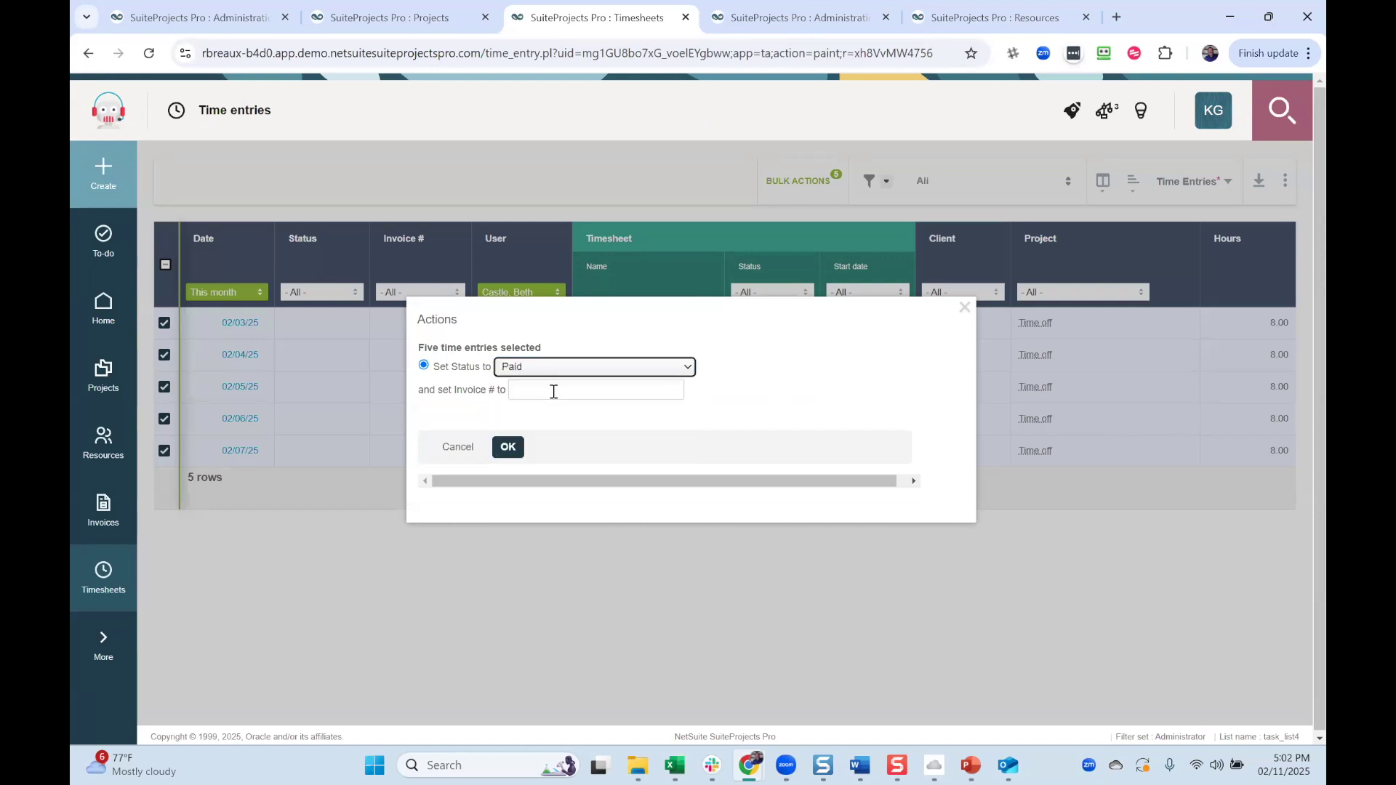
pyautogui.click(604, 394)
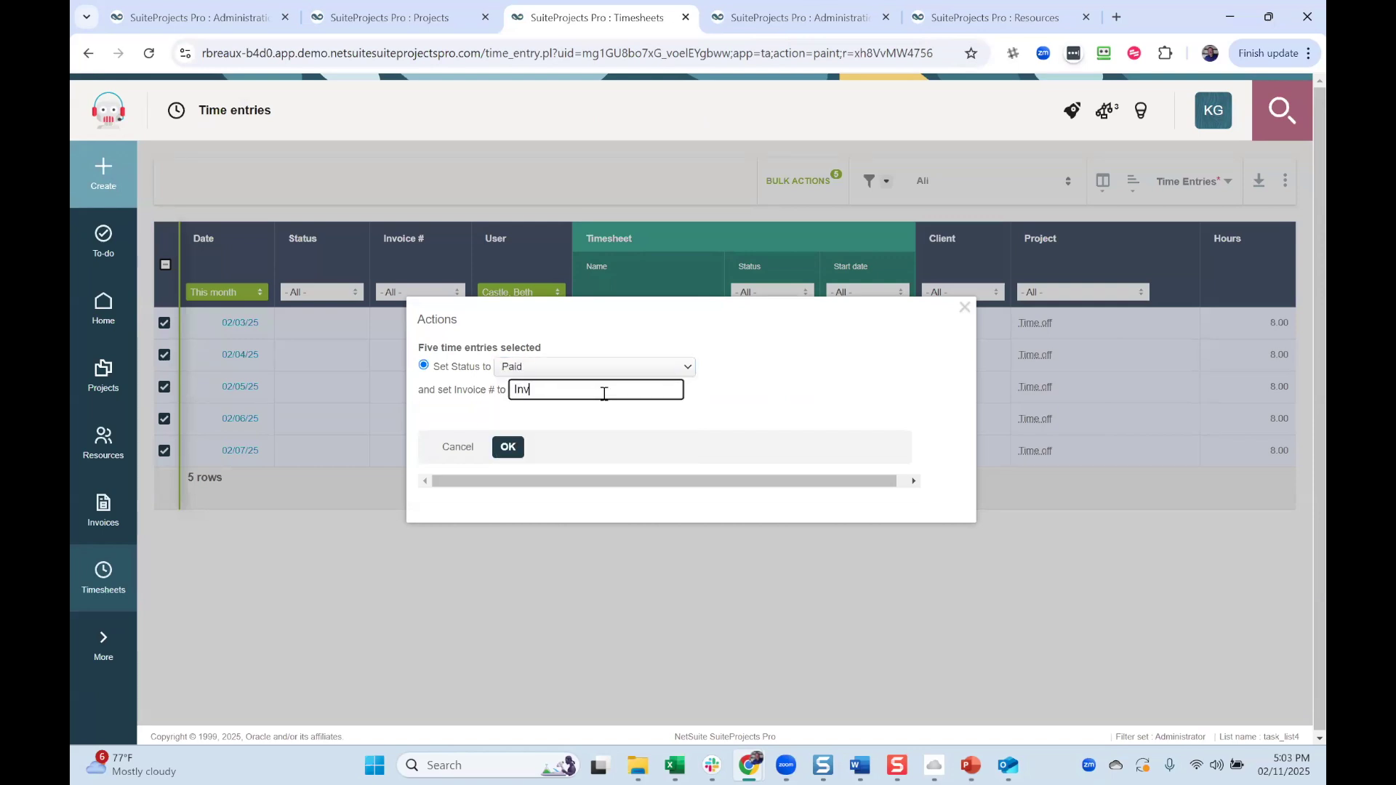
pyautogui.click(509, 448)
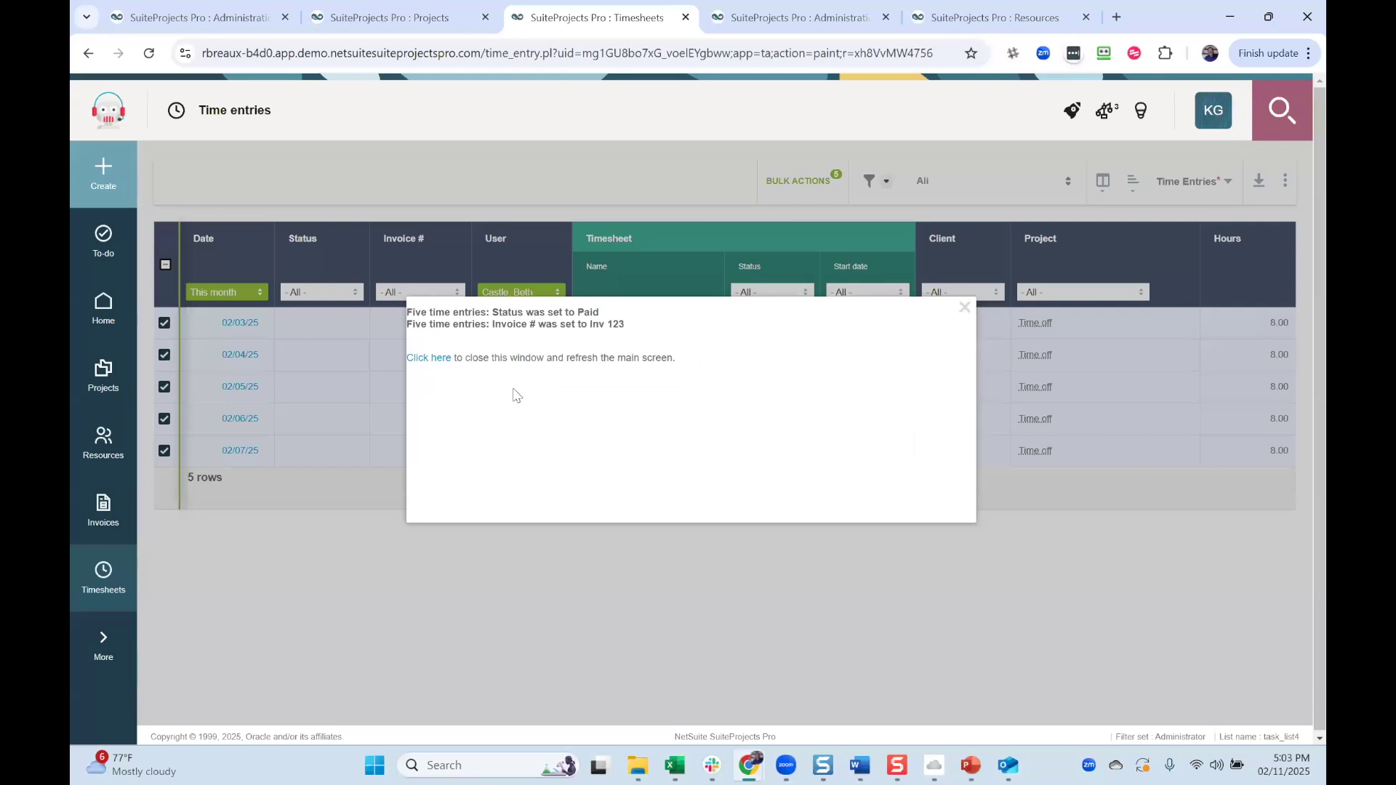
pyautogui.click(425, 358)
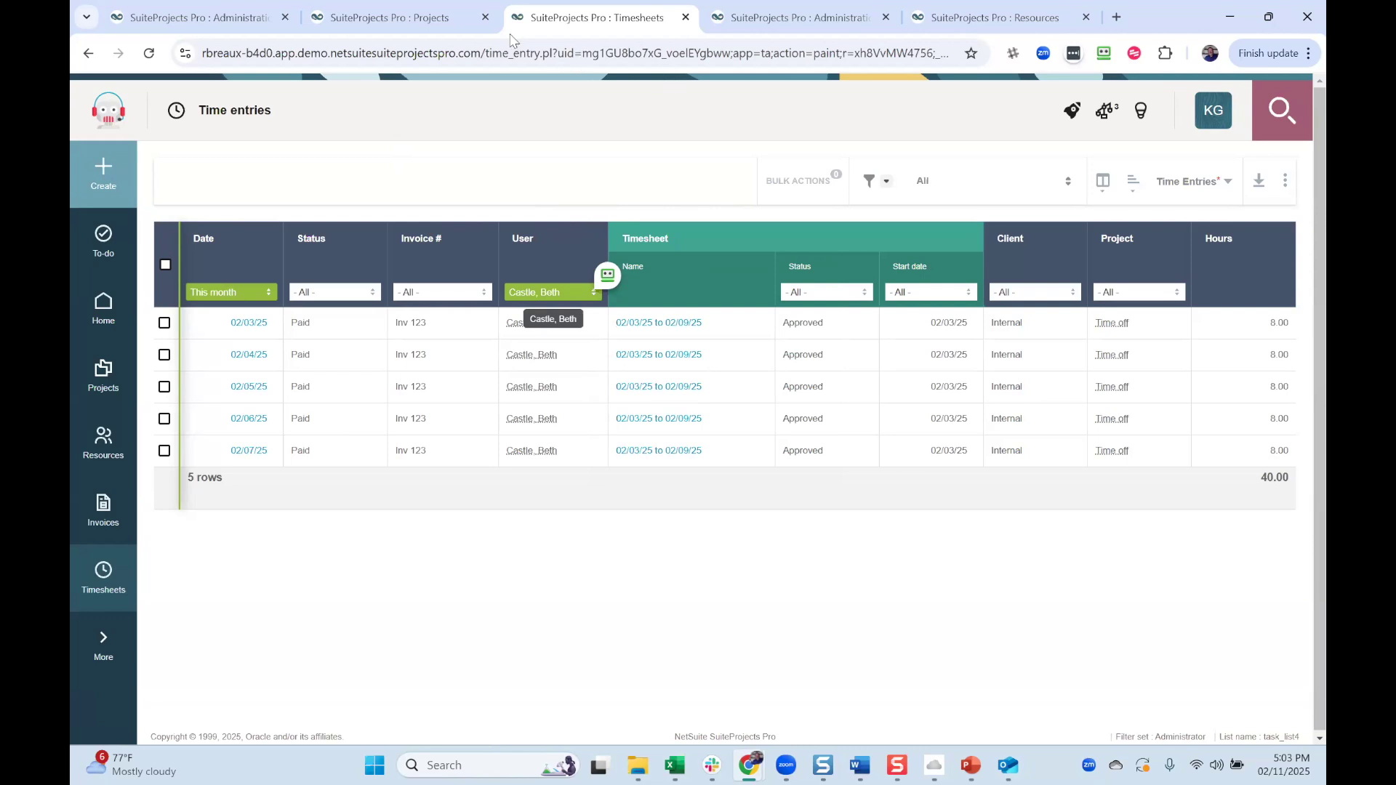
# Return to the contractor's user record and open its user entity tags.
pyautogui.click(236, 19)
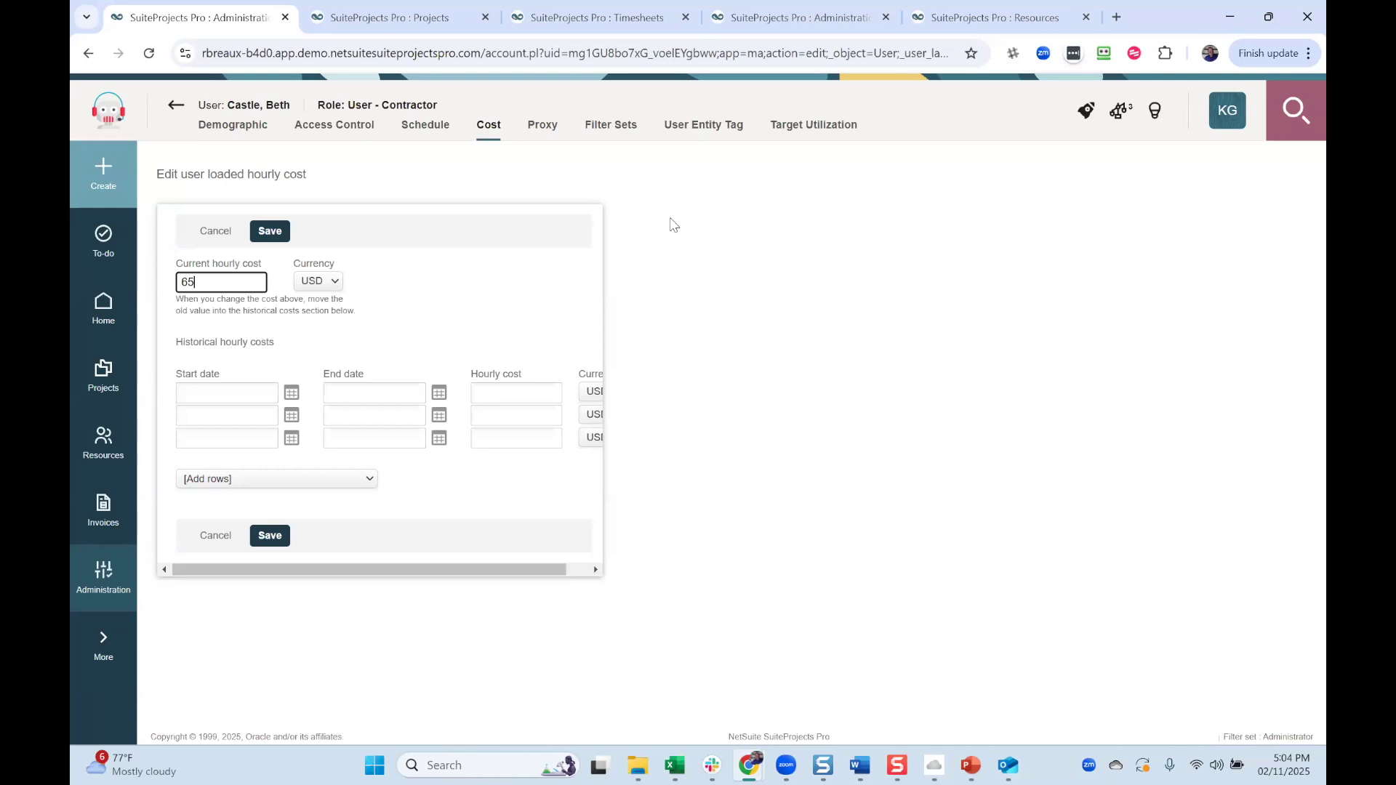
pyautogui.click(707, 133)
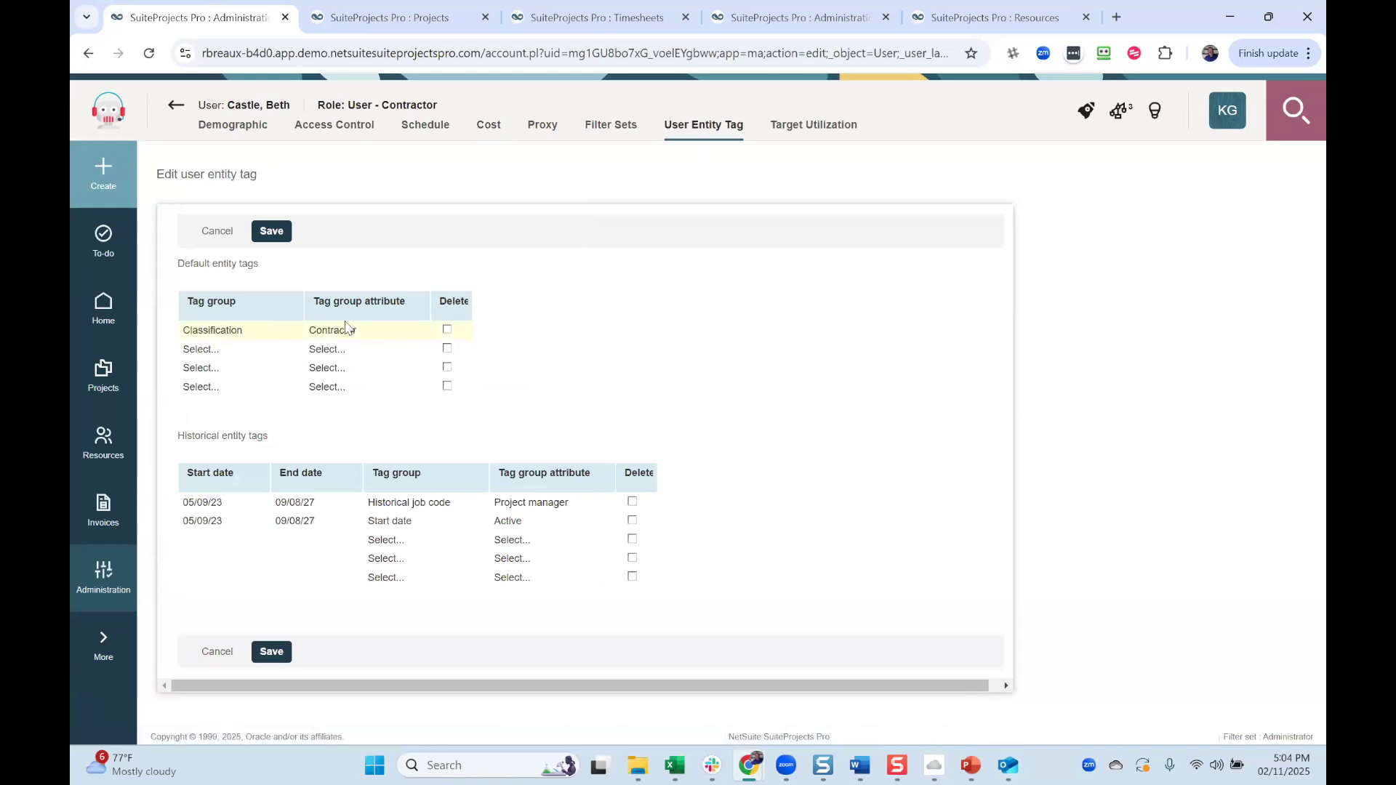
# Check the attribute options of the Classification tag group in the default entity tags, leaving Contractor selected.
pyautogui.click(371, 335)
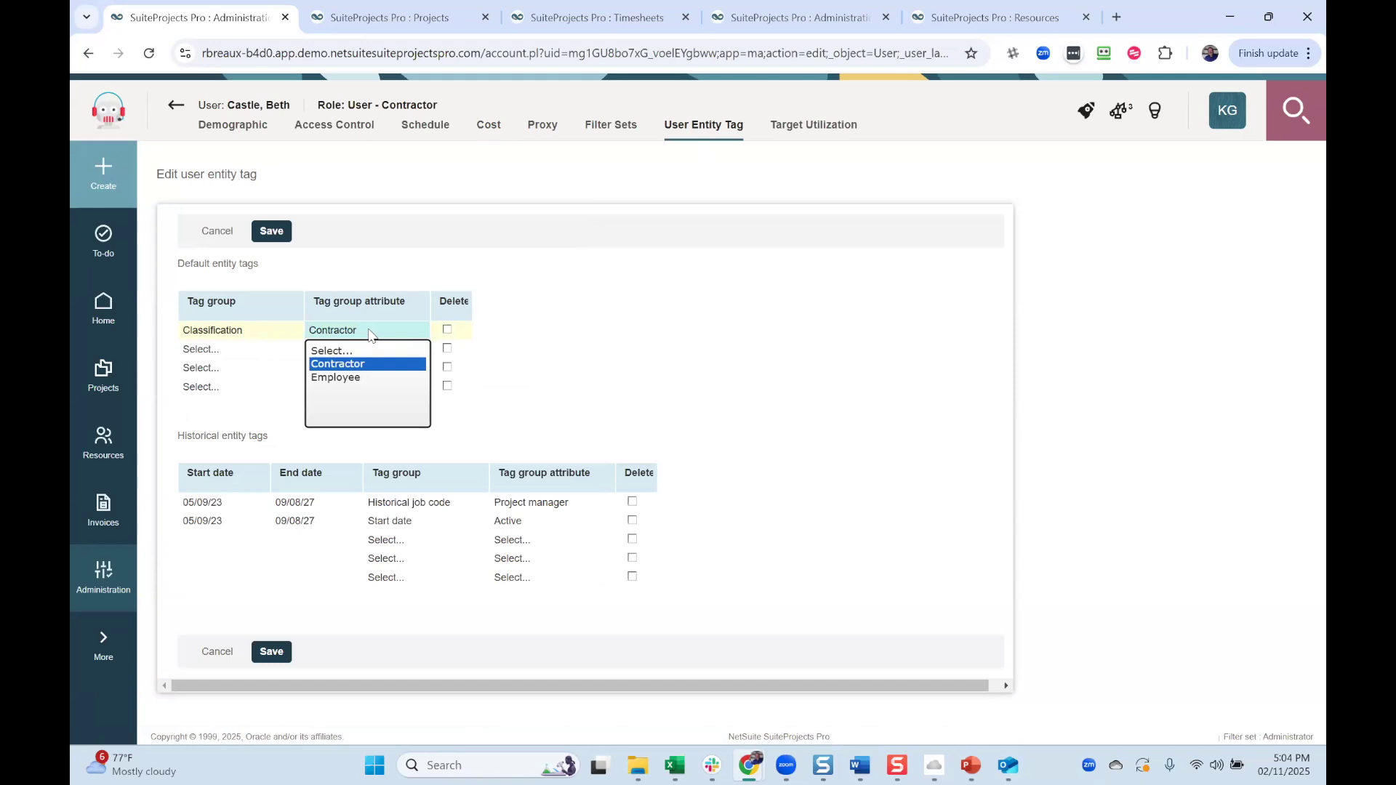
pyautogui.click(386, 256)
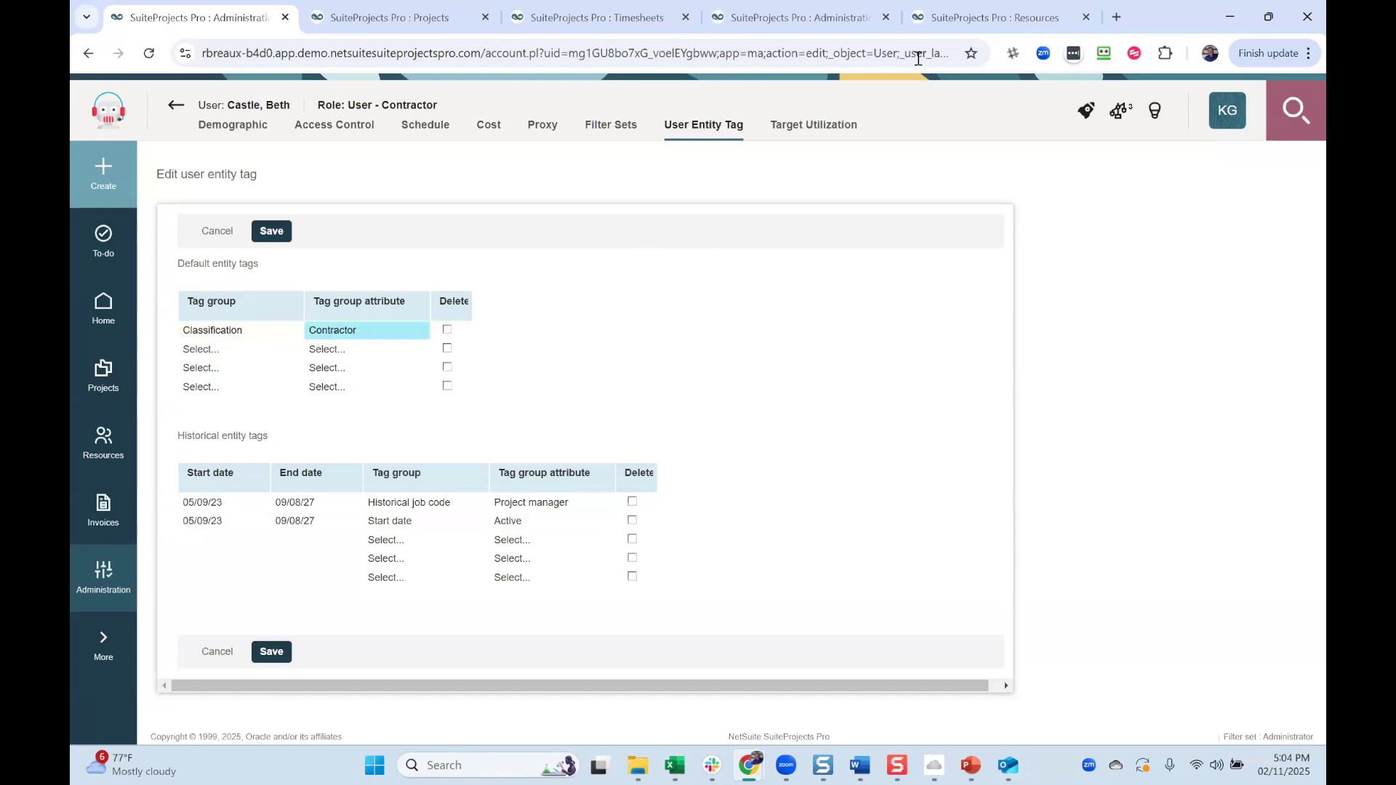
# Switch to the Advanced Resource Search and include inactive and regular resources in the resource type filter.
pyautogui.click(1008, 19)
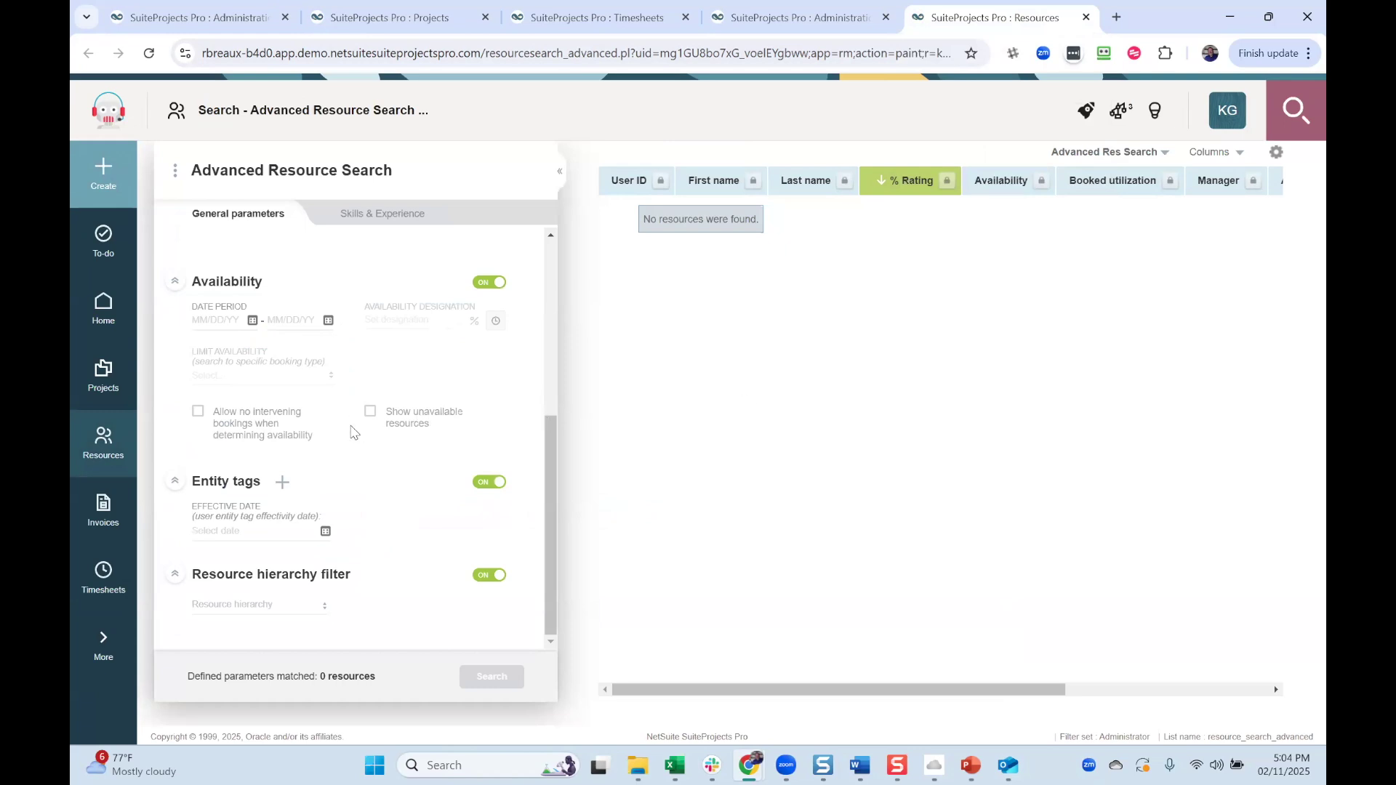
pyautogui.scroll(5, 349, 430)
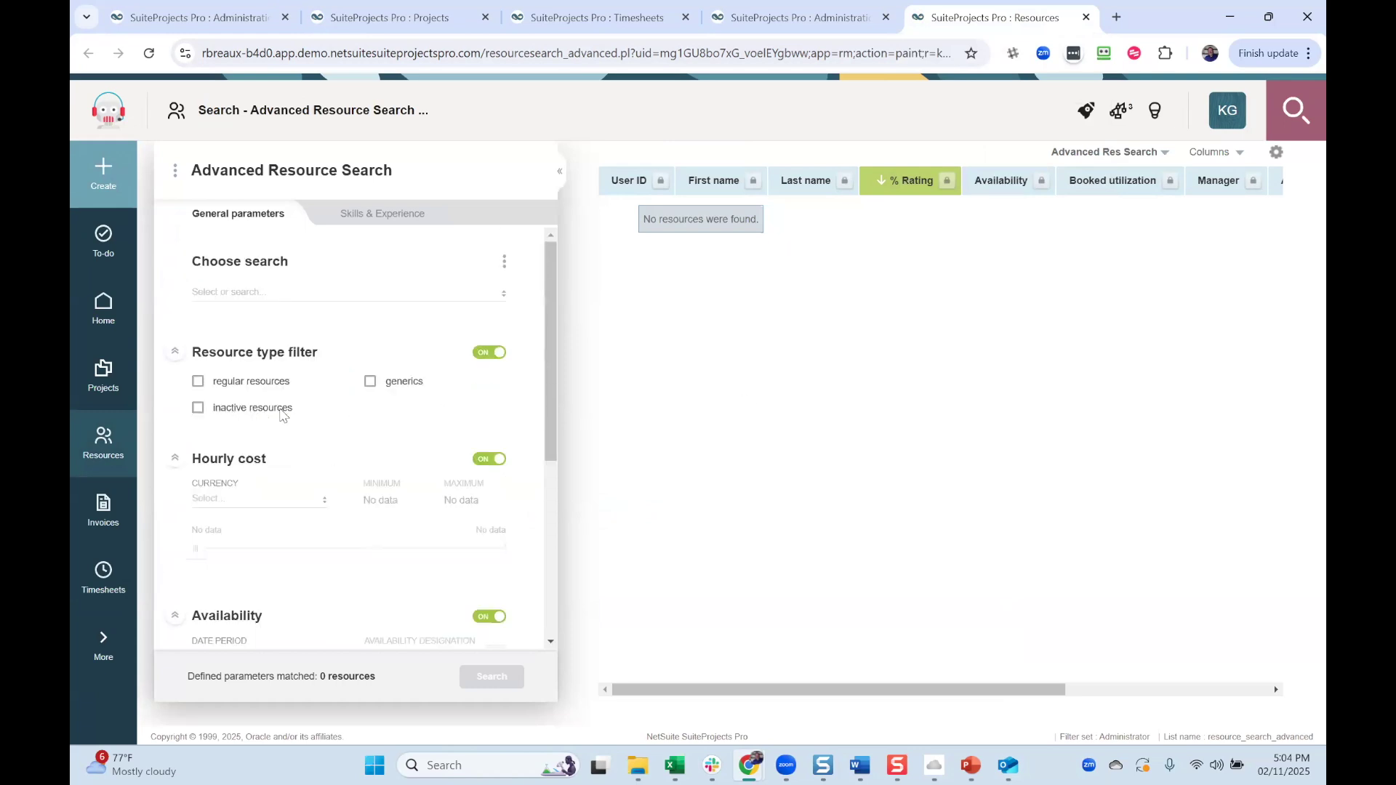
pyautogui.click(198, 409)
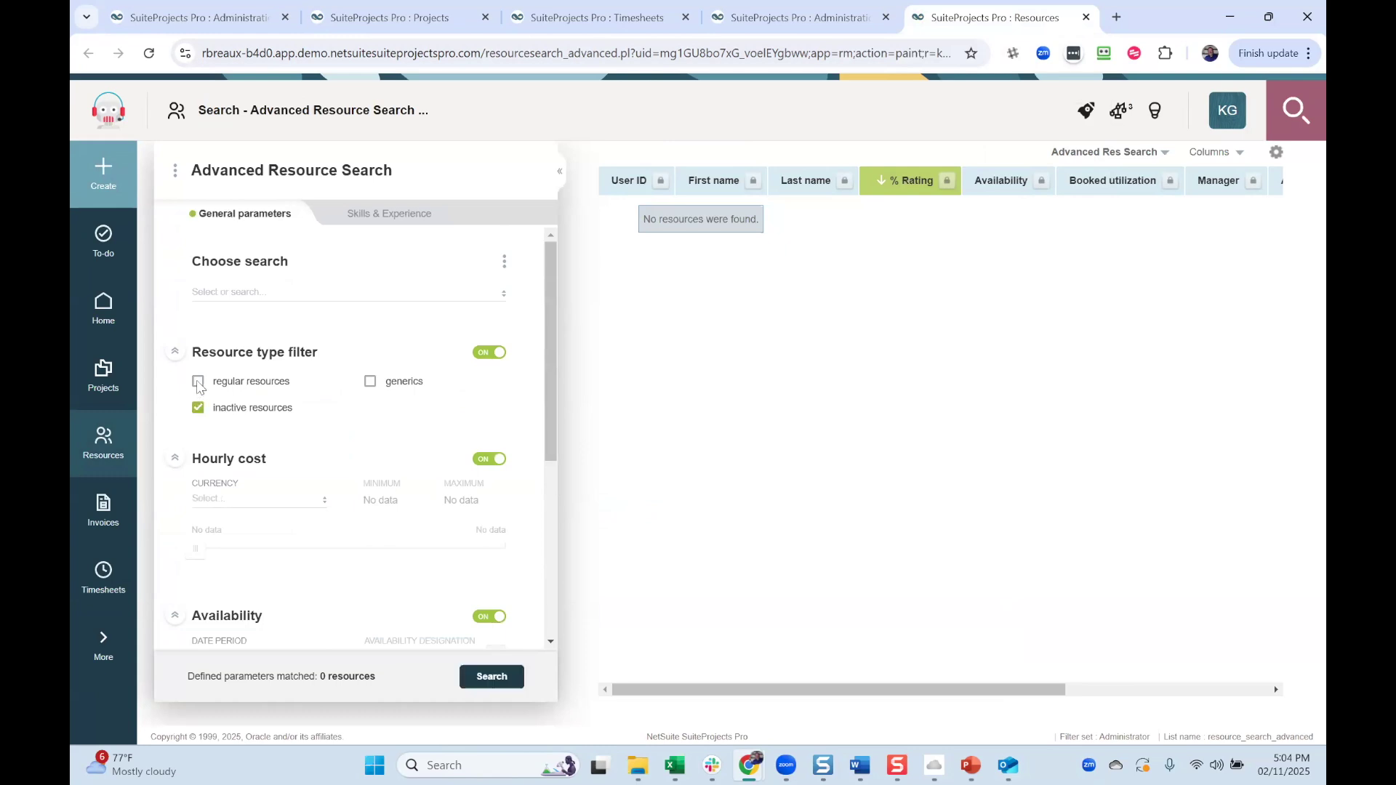
pyautogui.click(251, 382)
# Add the Contractor tag from the Classification group to the search's entity tag criteria.
pyautogui.scroll(-5, 320, 451)
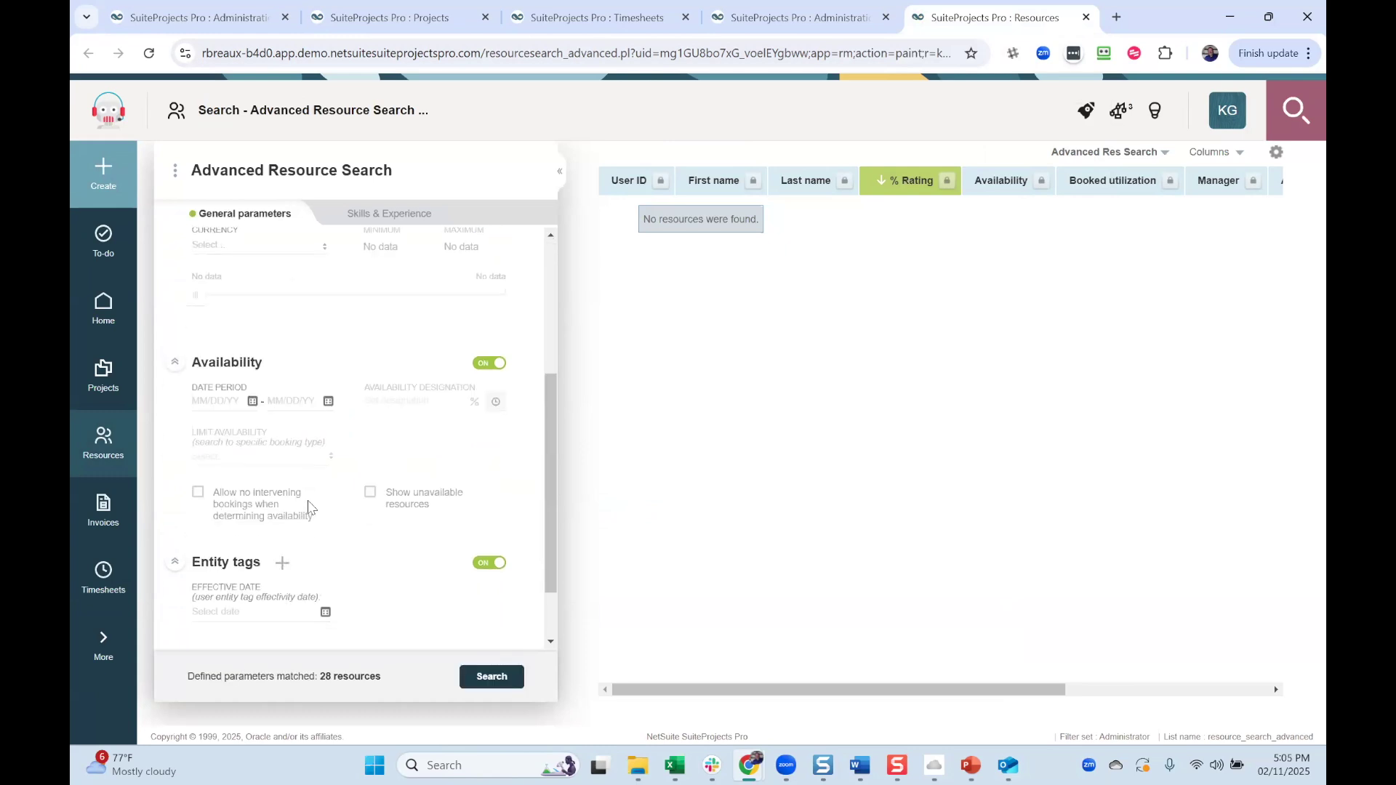
pyautogui.click(283, 483)
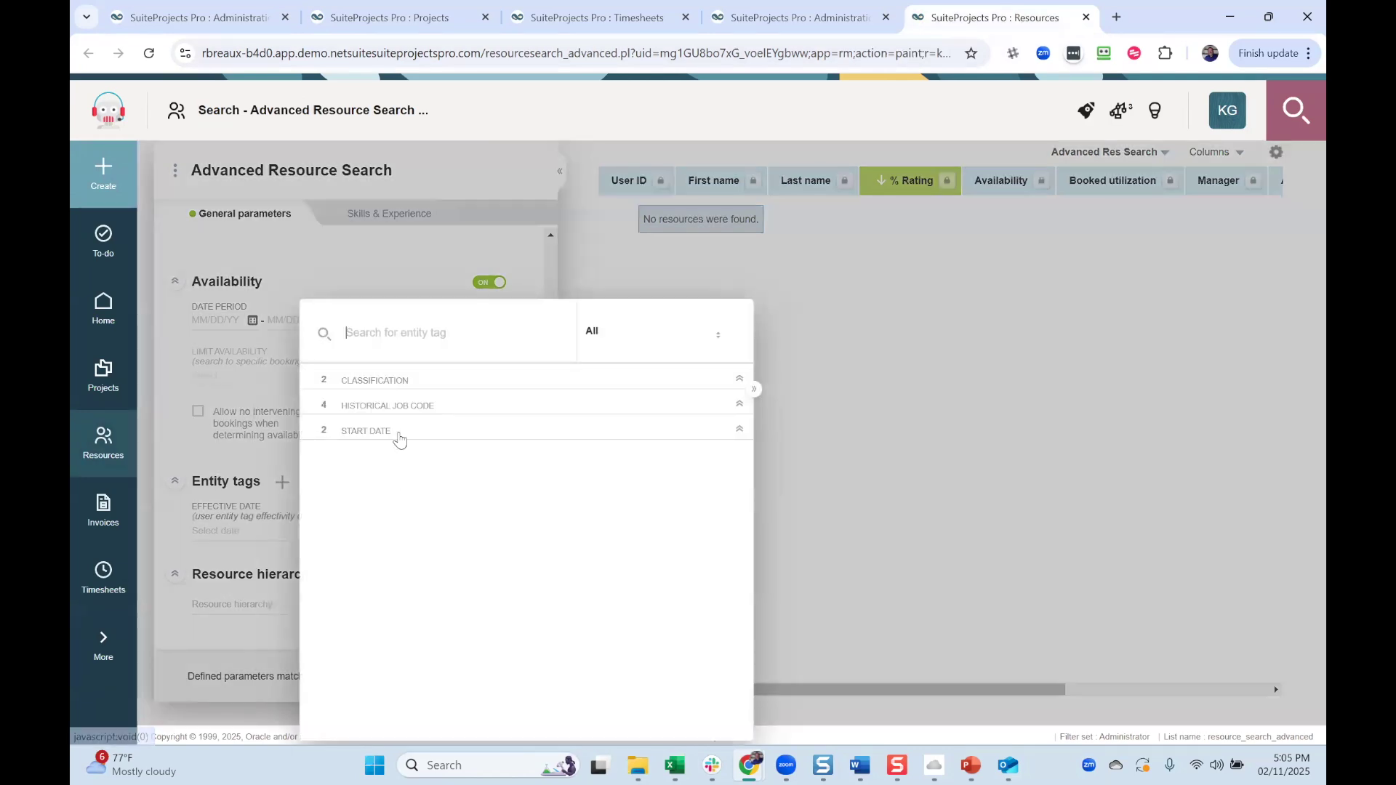
pyautogui.click(395, 381)
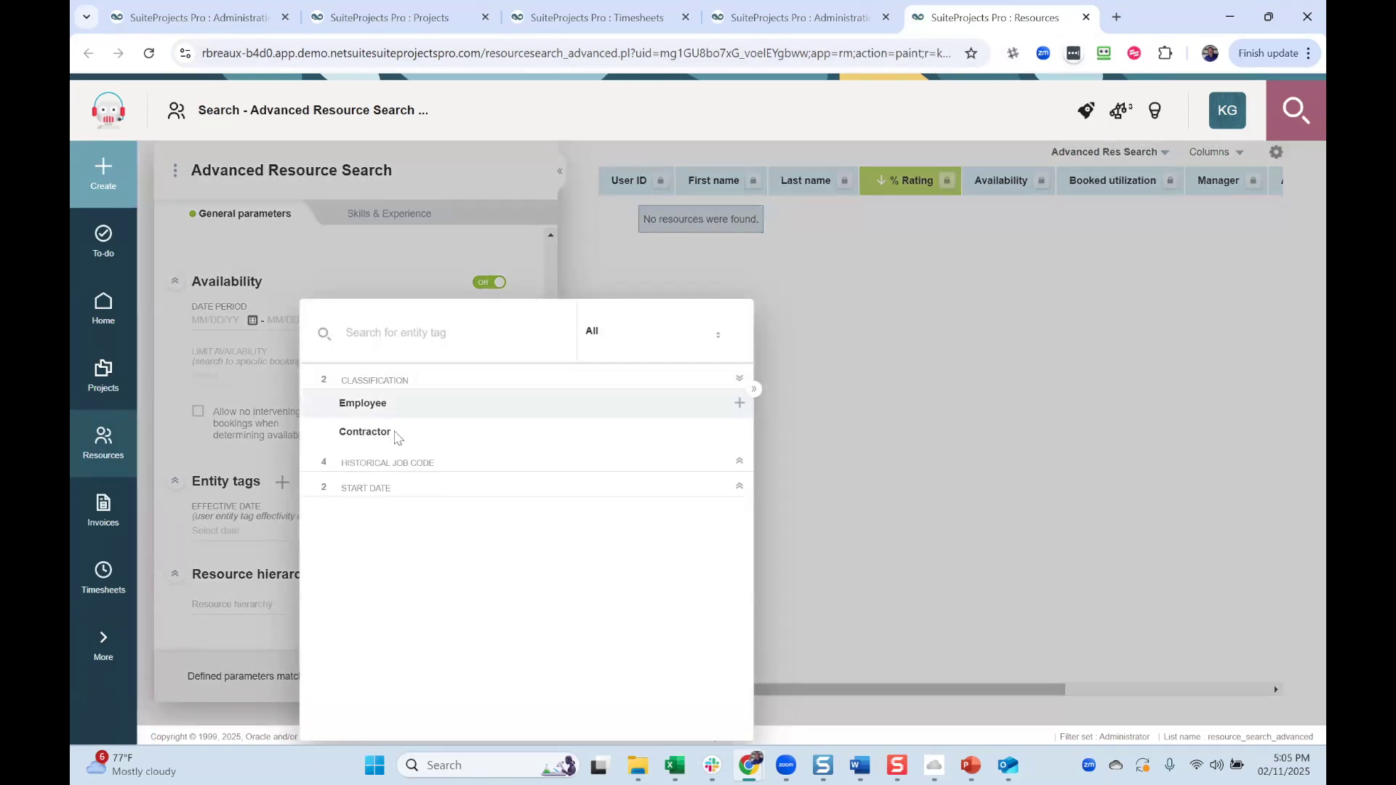
pyautogui.click(397, 432)
pyautogui.click(856, 469)
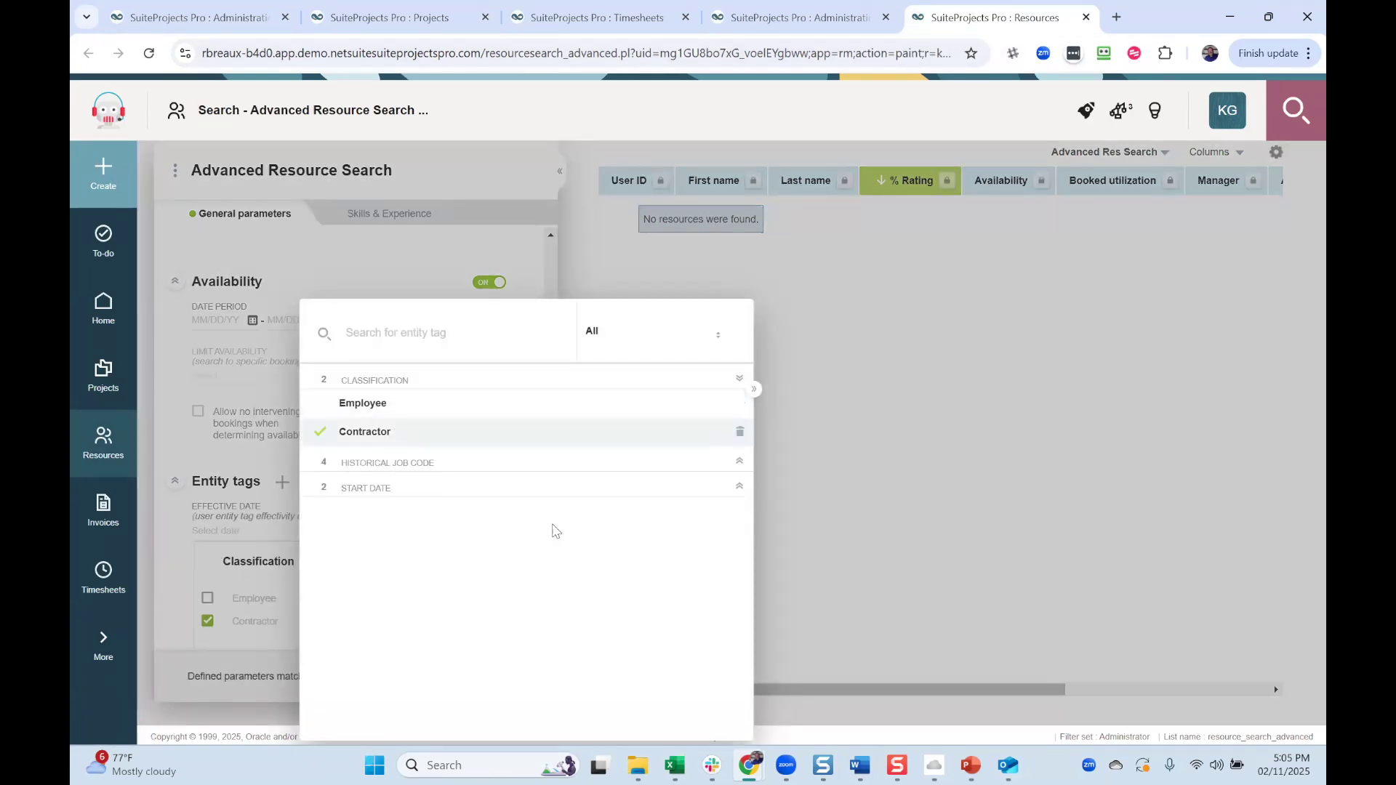
# Review the general search parameters and run the advanced resource search with them.
pyautogui.scroll(5, 342, 349)
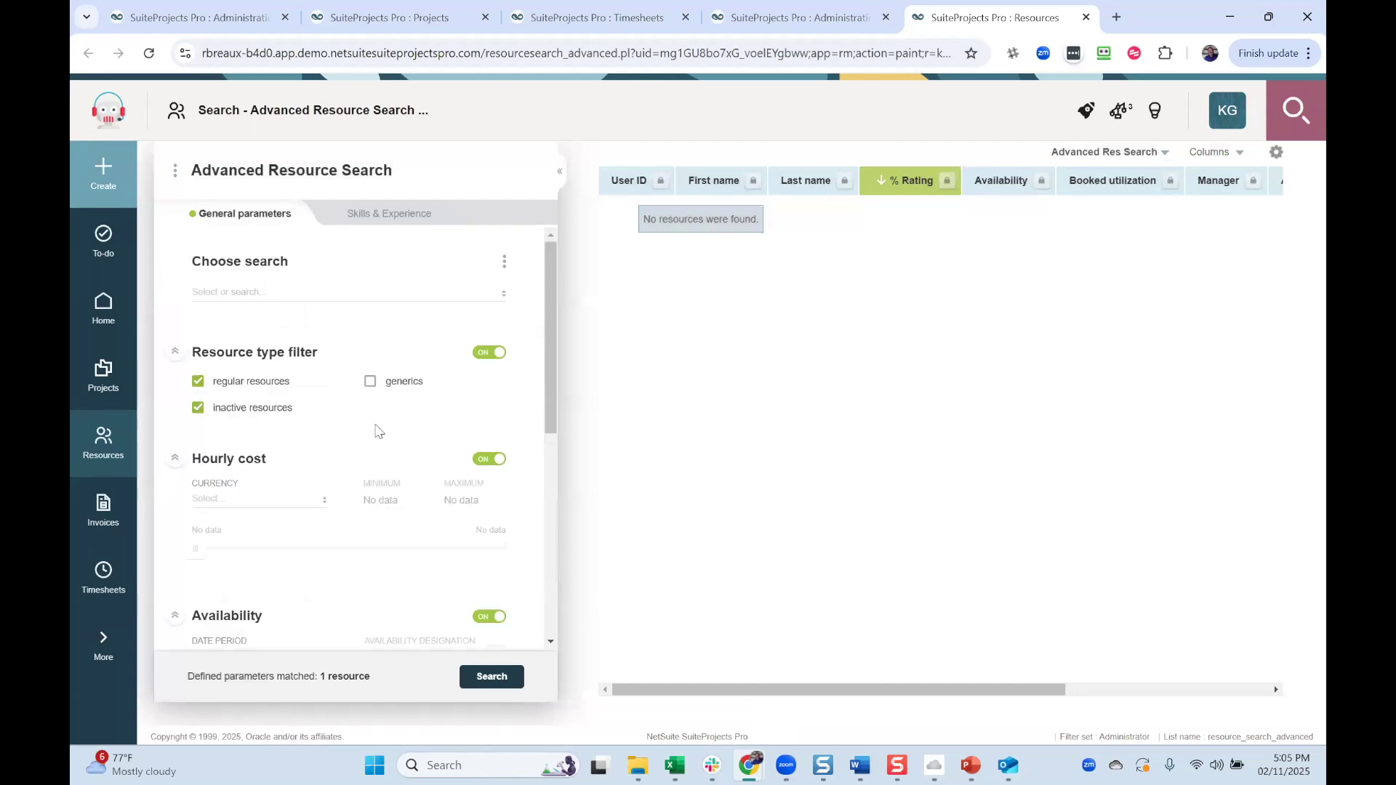
pyautogui.scroll(-5, 343, 375)
pyautogui.scroll(3, 305, 349)
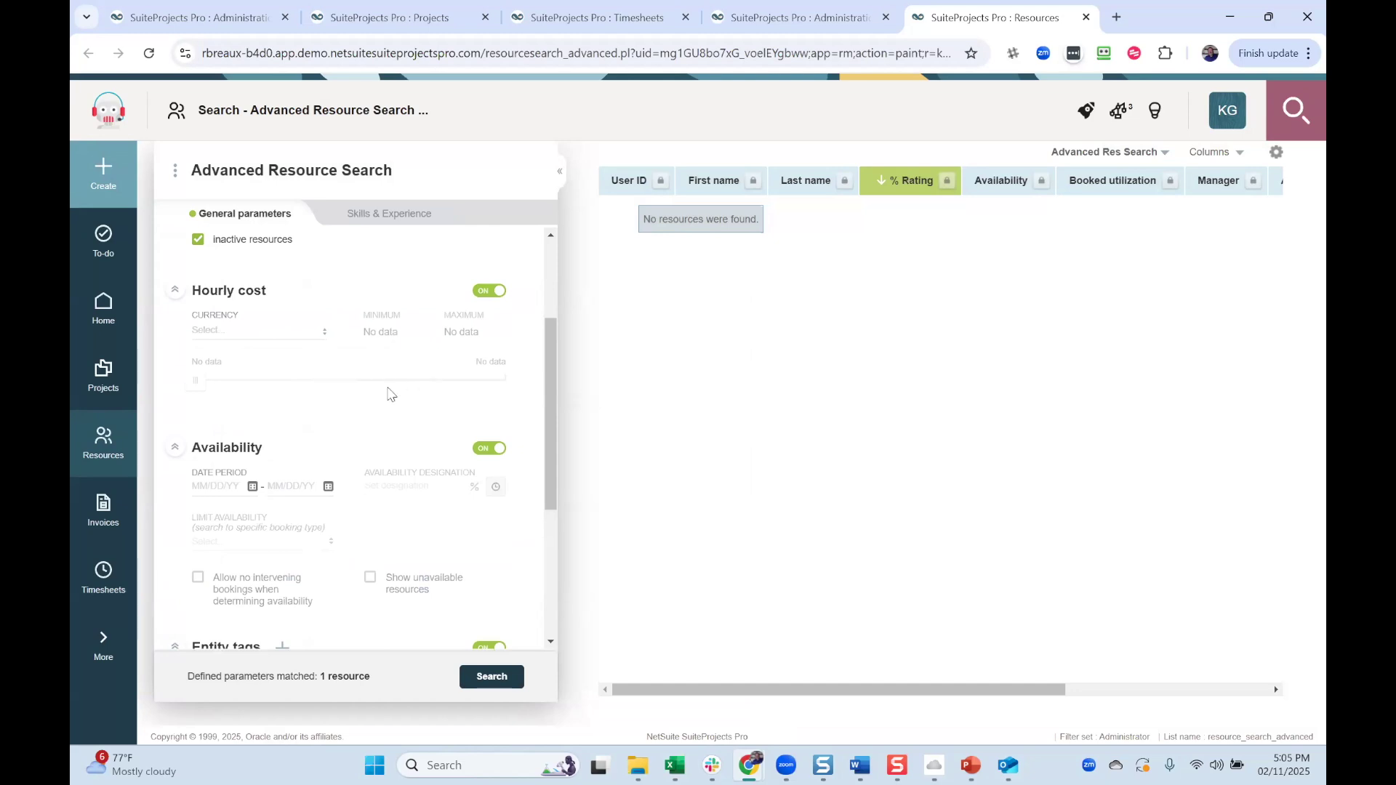
pyautogui.scroll(1, 387, 399)
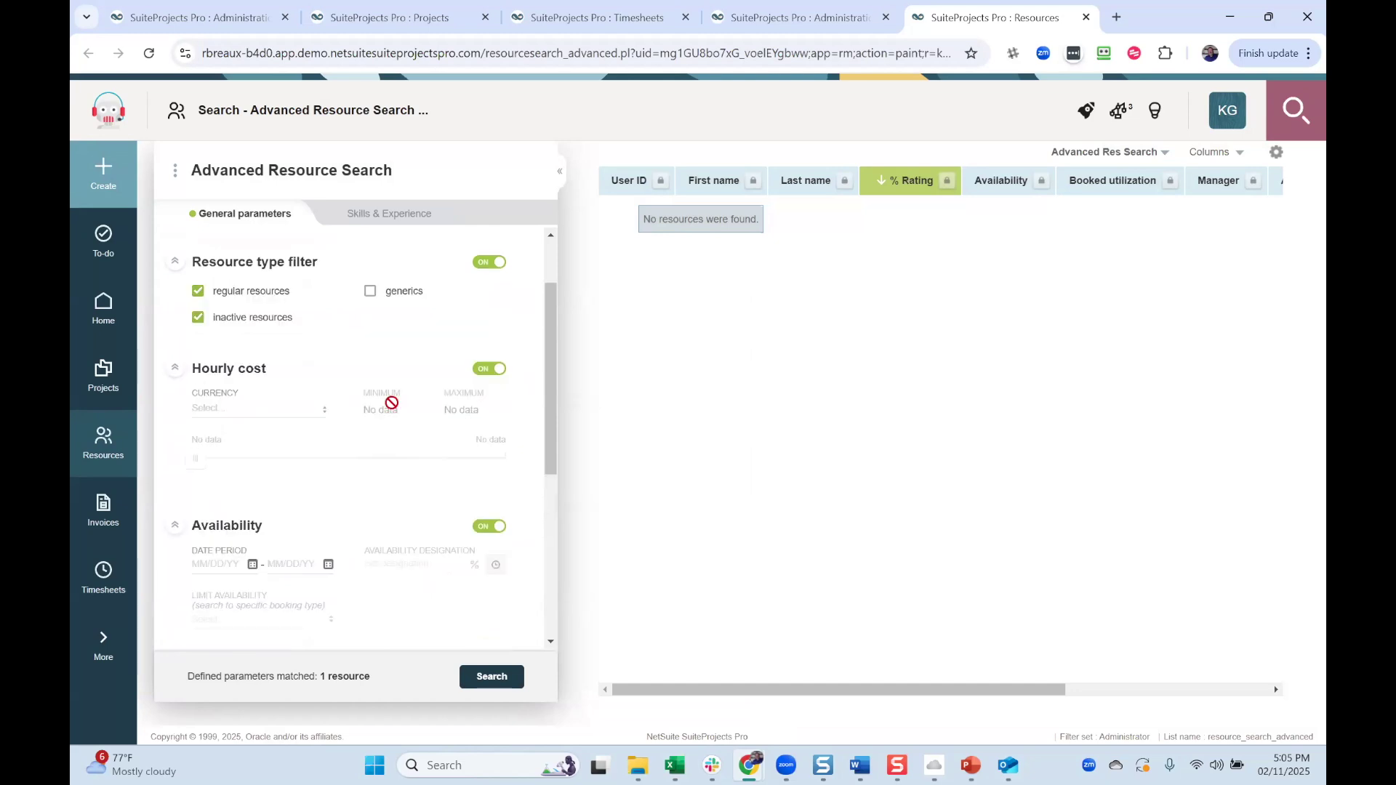
pyautogui.scroll(-5, 390, 408)
pyautogui.scroll(6, 378, 429)
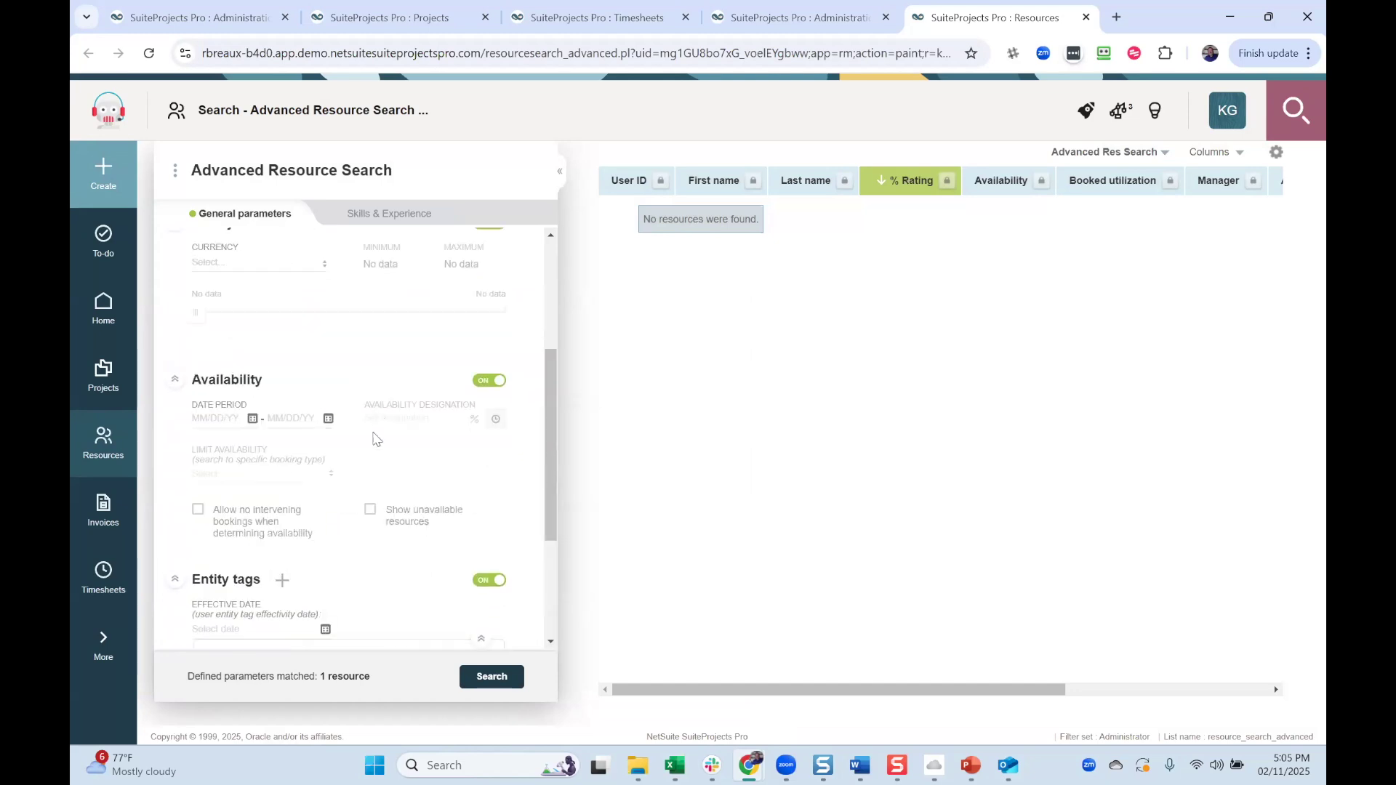
pyautogui.click(492, 681)
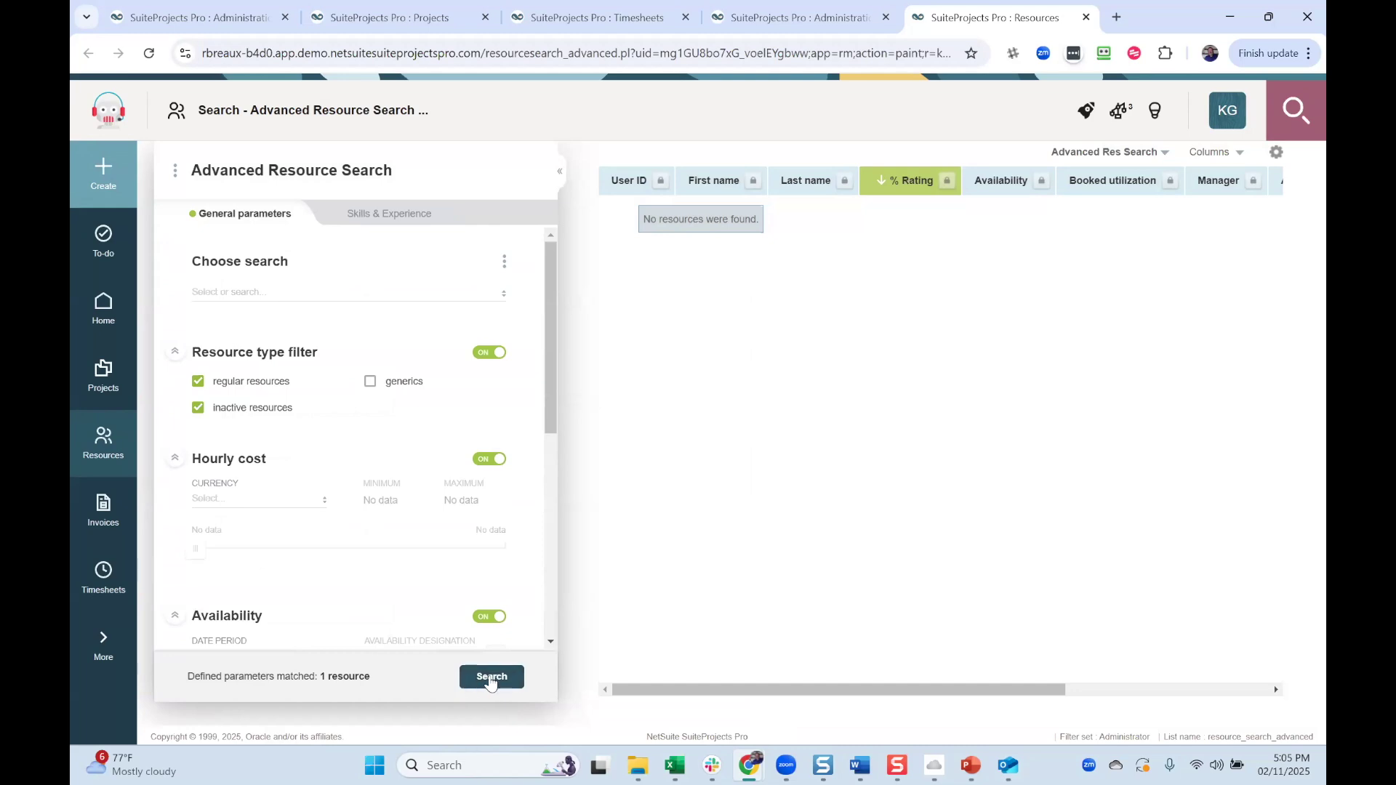
pyautogui.click(492, 677)
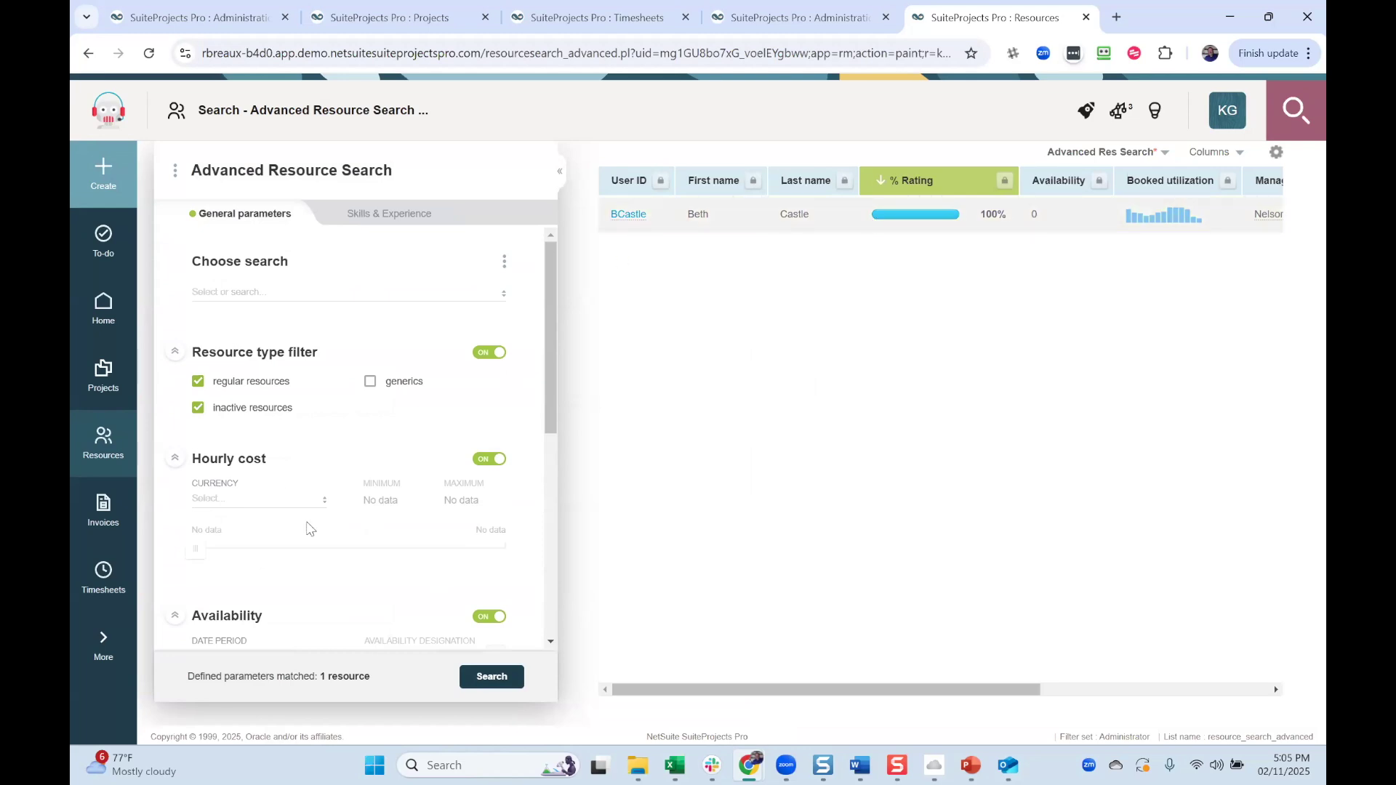
pyautogui.scroll(-3, 307, 529)
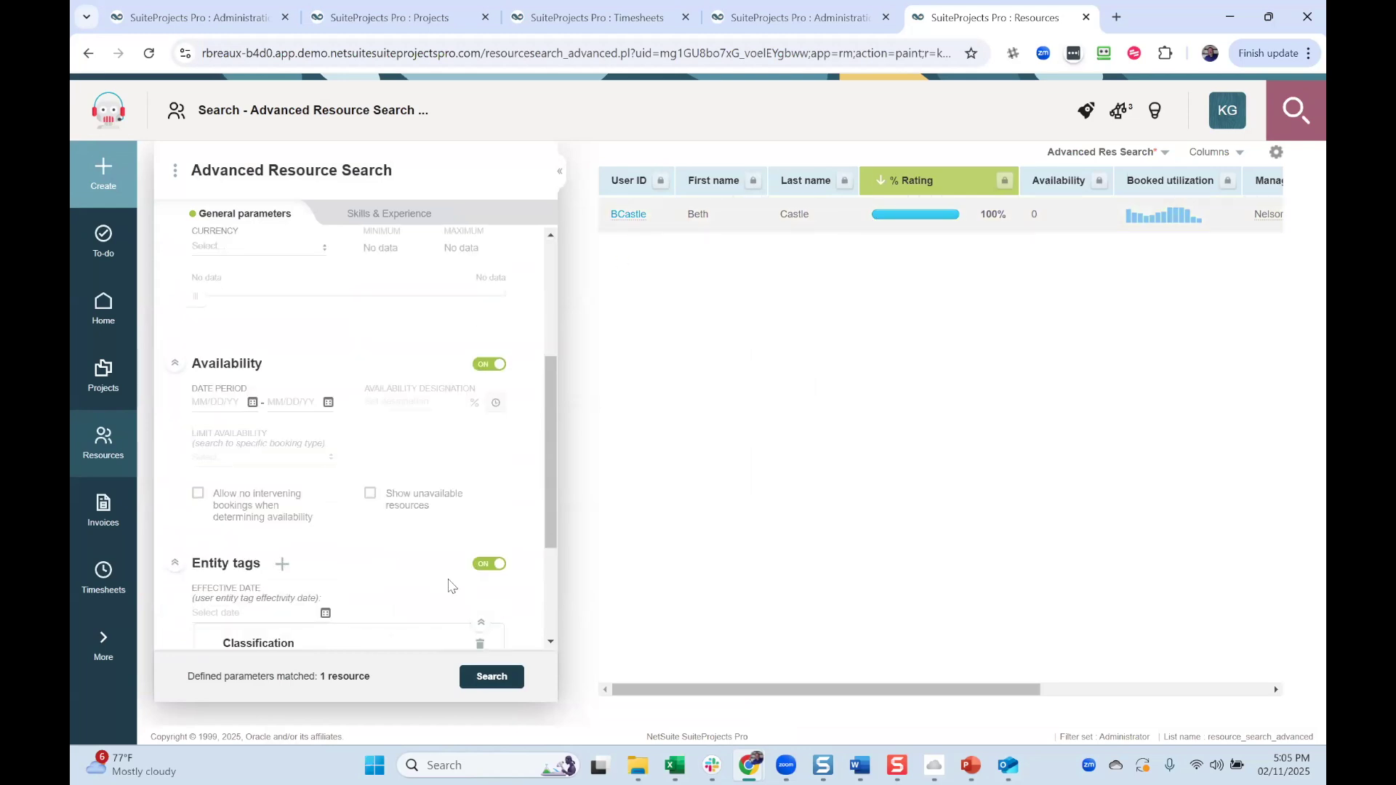